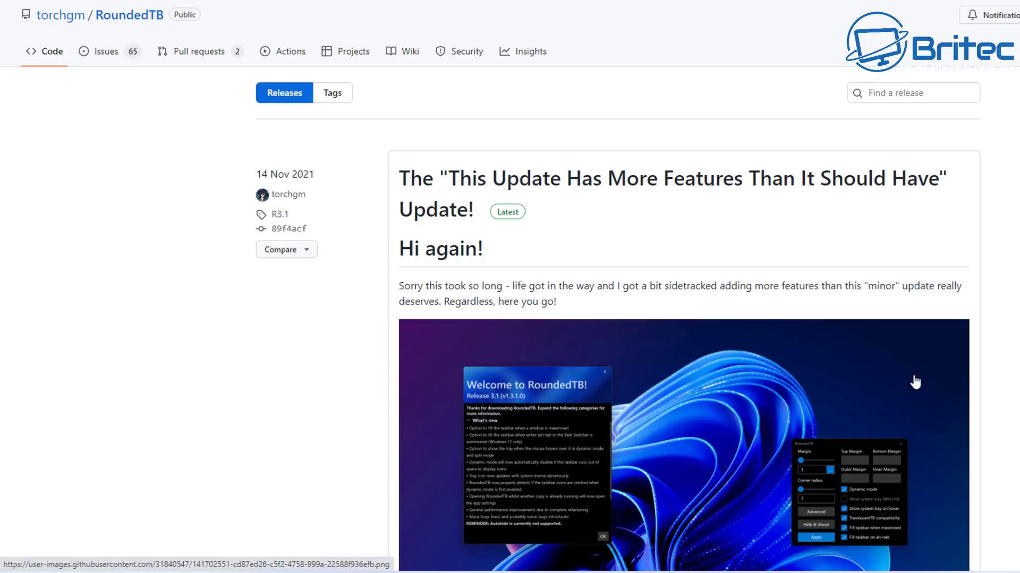
# - Scroll down to the R3.1 release Assets and download RoundedTB_R3.1.zip
pyautogui.scroll(-7, 684, 319)
pyautogui.scroll(-4, 674, 43)
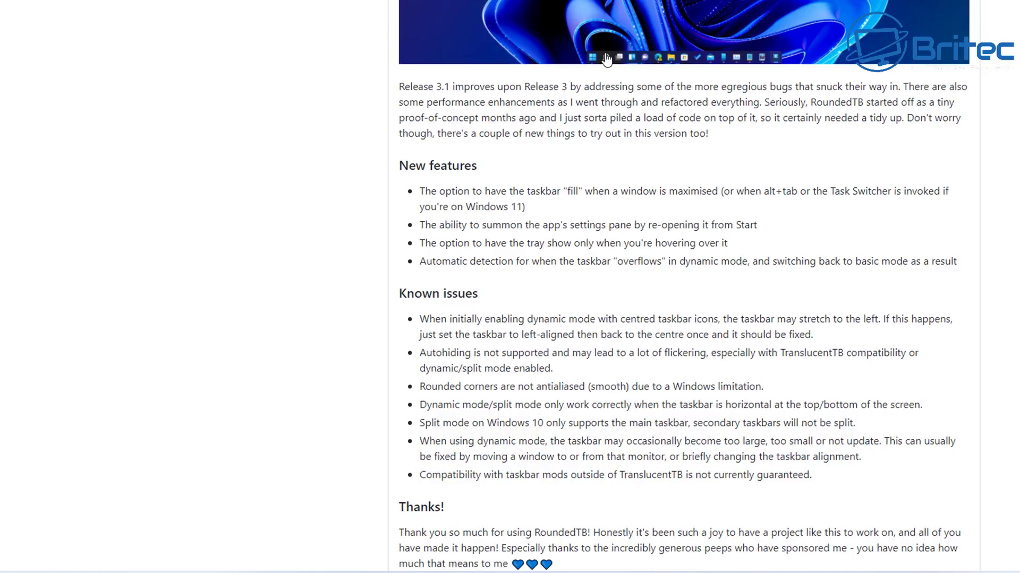
pyautogui.scroll(-5, 582, 399)
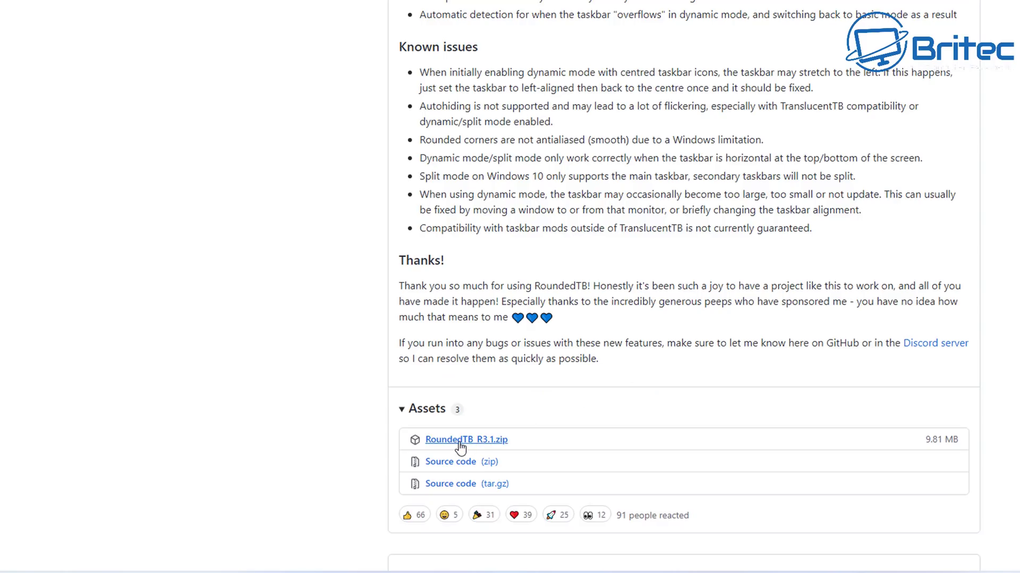
pyautogui.click(476, 440)
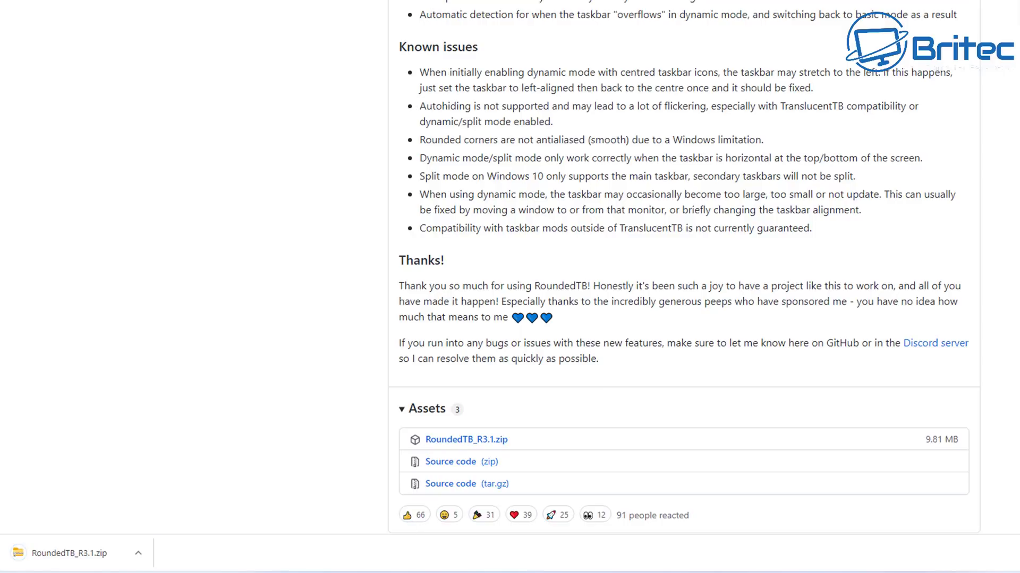
# - Drag the downloaded RoundedTB_R3.1.zip onto the desktop and close the browser
pyautogui.press('super+Down')
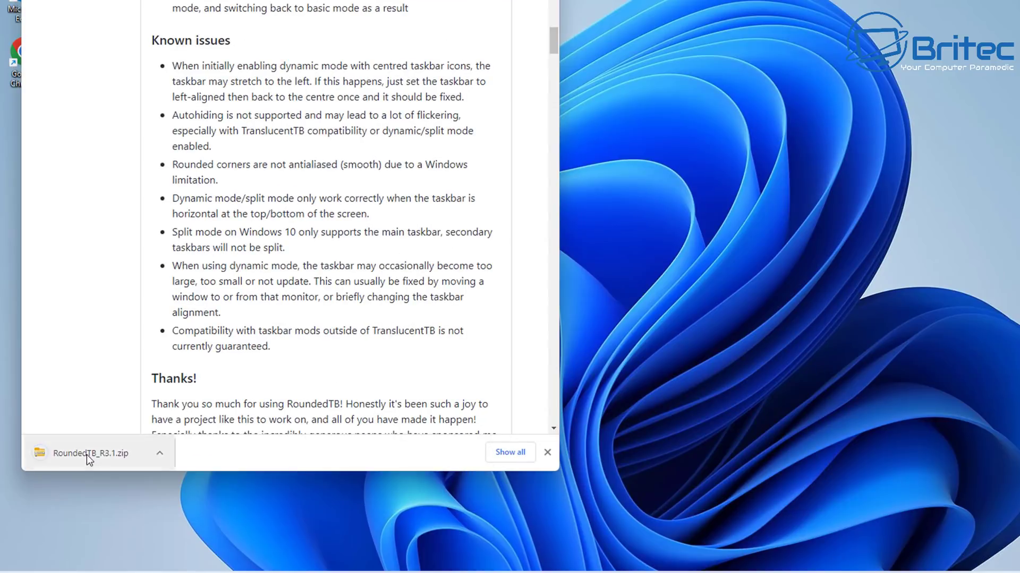
pyautogui.moveTo(85, 453); pyautogui.dragTo(658, 239)
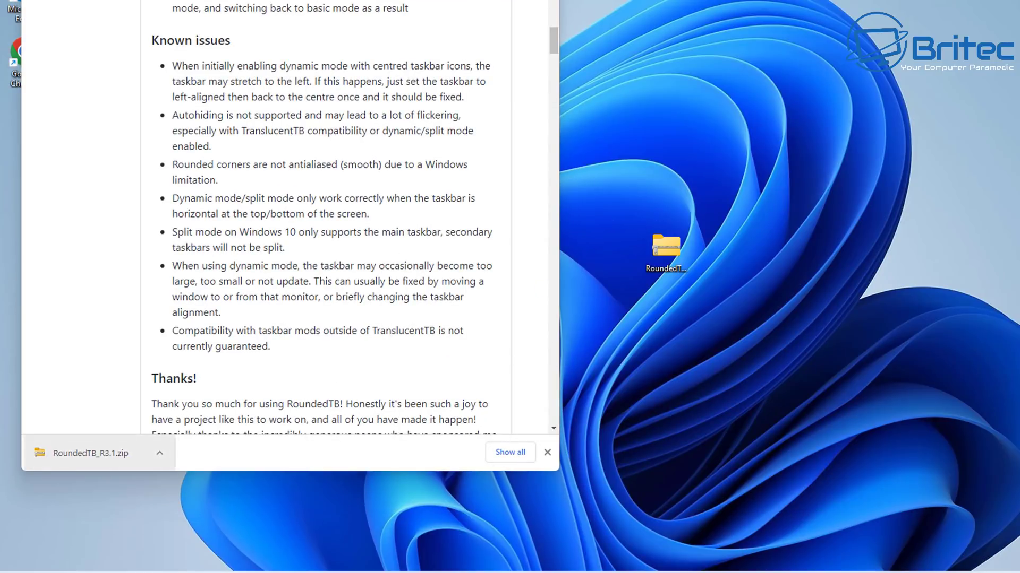
pyautogui.press('super+Down')
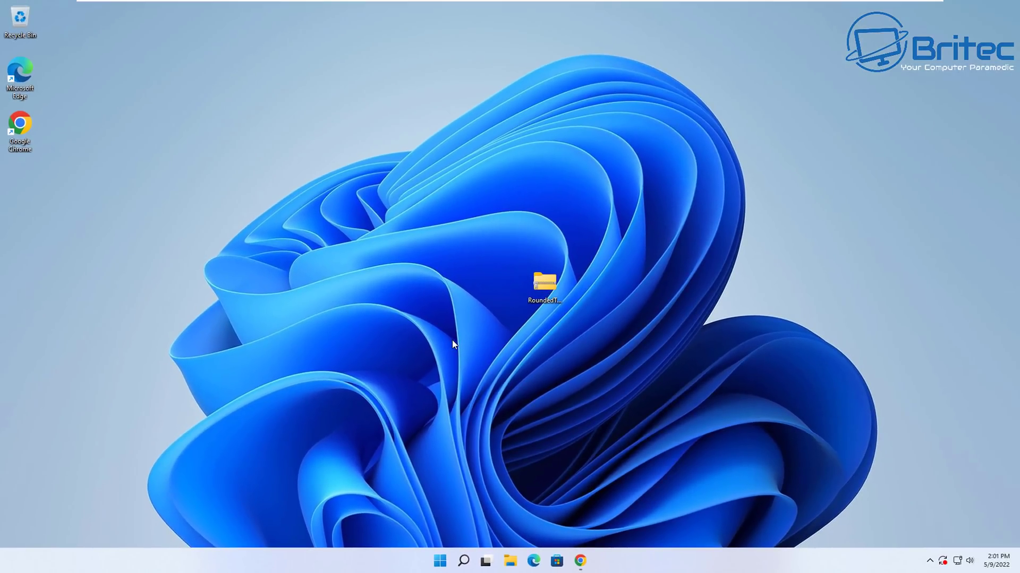
# - Extract the zip into a RoundedTB_R3.1 folder on the Desktop
pyautogui.rightClick(545, 281)
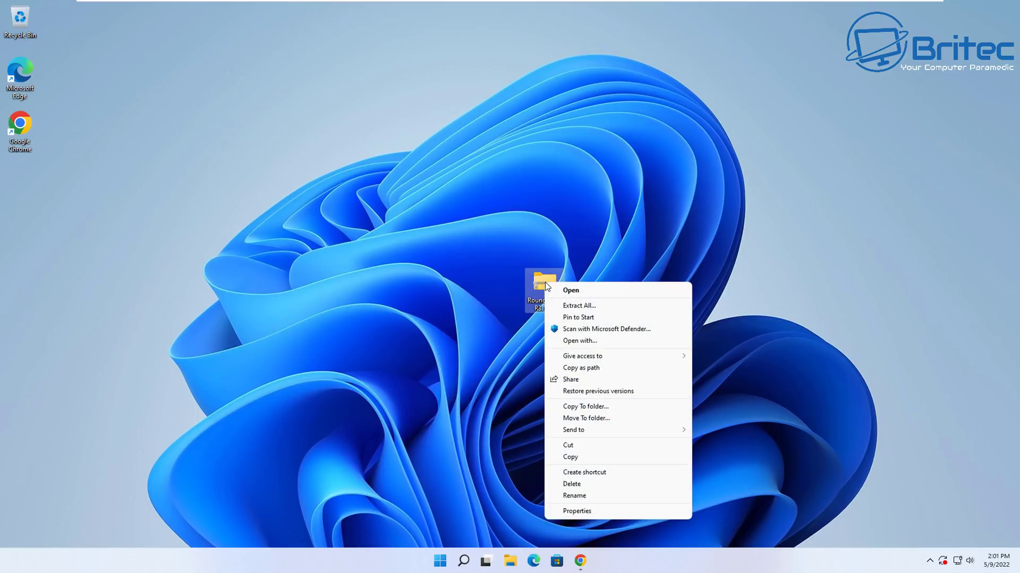
pyautogui.click(566, 305)
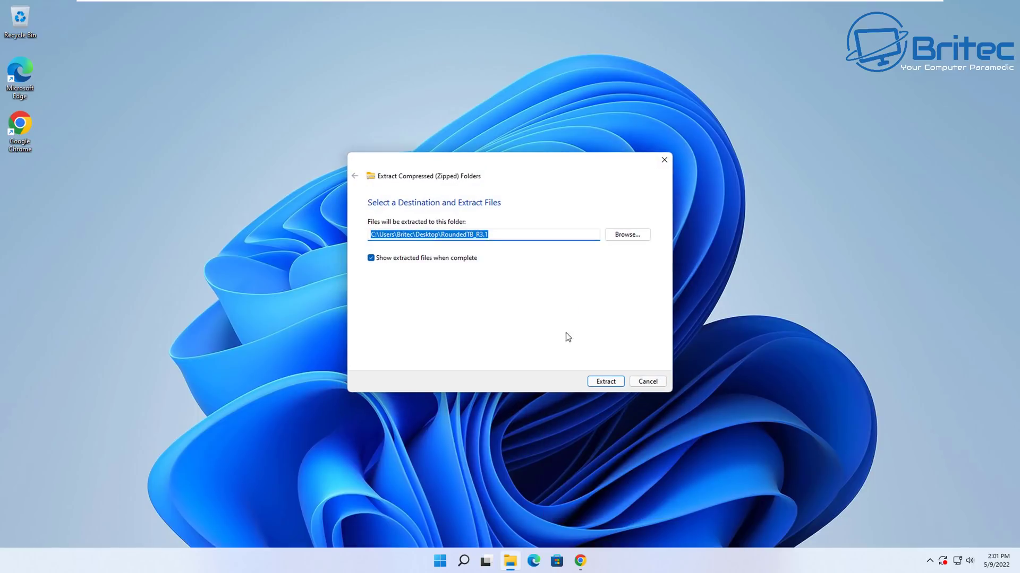
pyautogui.click(608, 383)
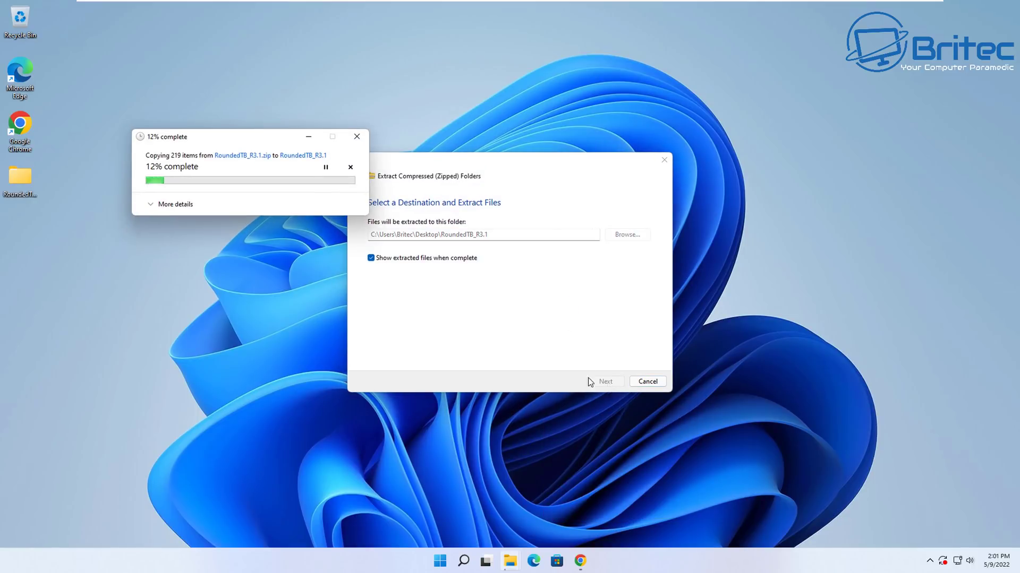
pyautogui.moveTo(247, 142); pyautogui.dragTo(504, 202)
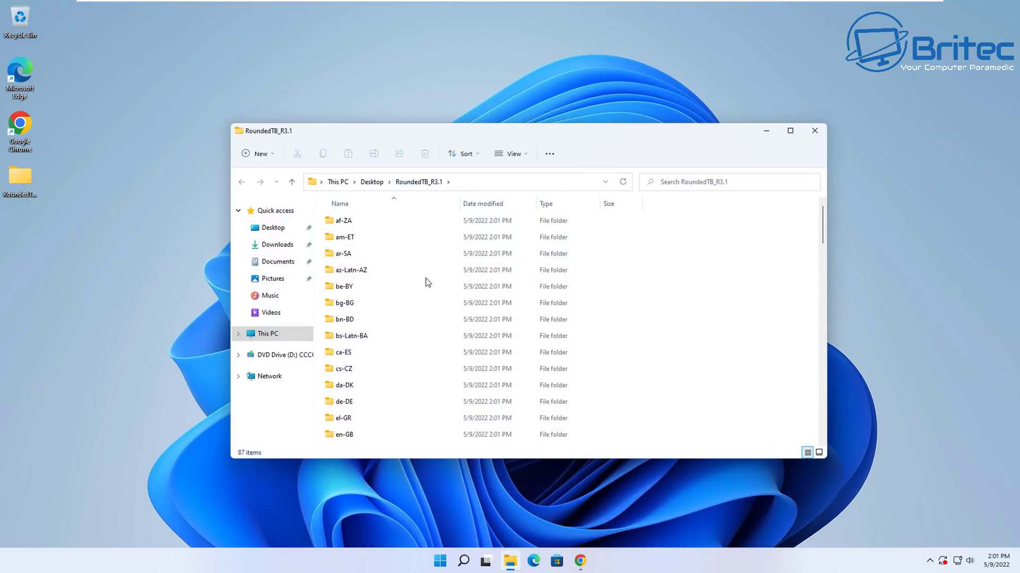
# - Cut the RoundedTB_R3.1 folder and open the C: drive in a new File Explorer window
pyautogui.click(815, 131)
pyautogui.rightClick(20, 177)
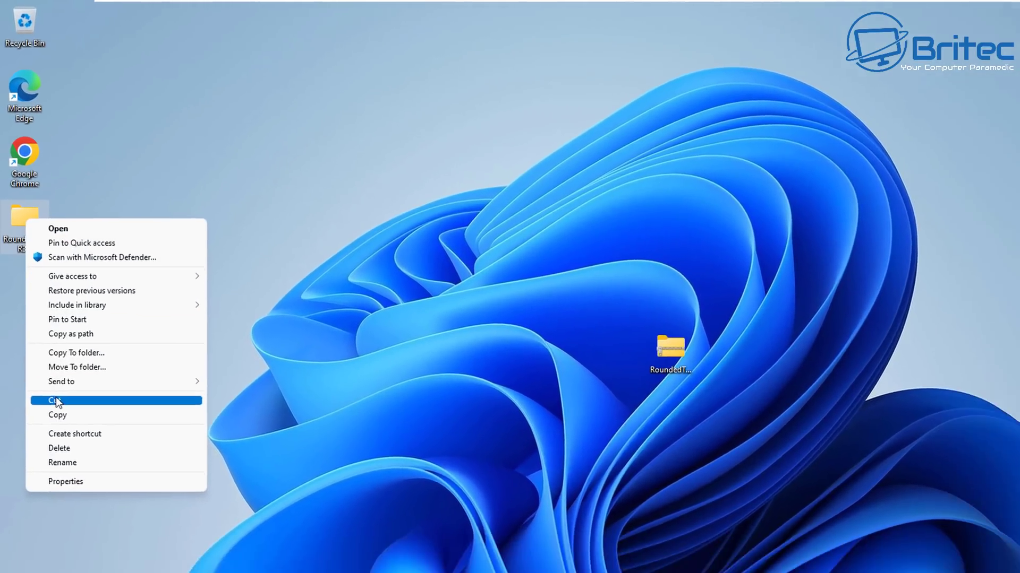
pyautogui.click(57, 401)
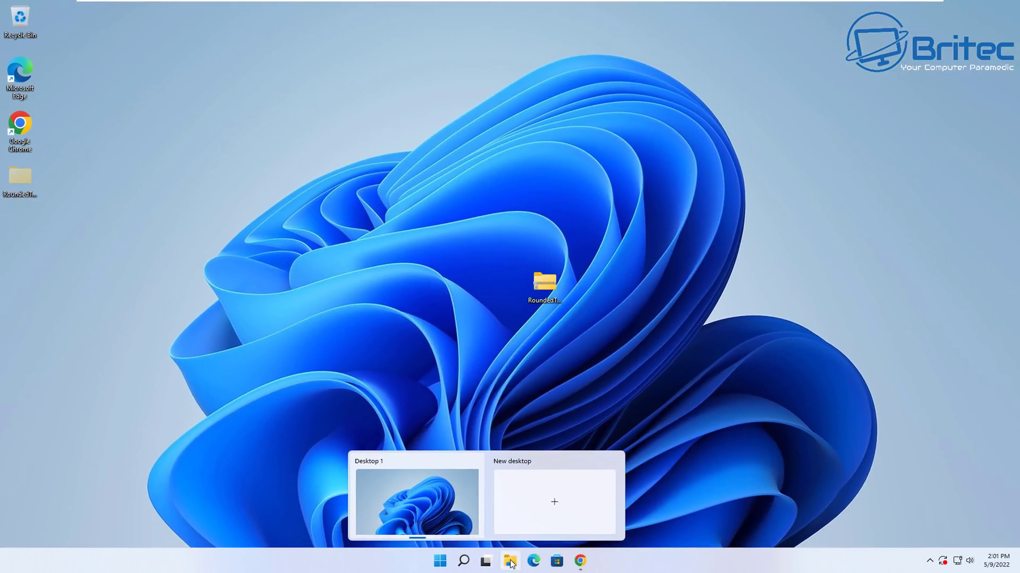
pyautogui.click(510, 562)
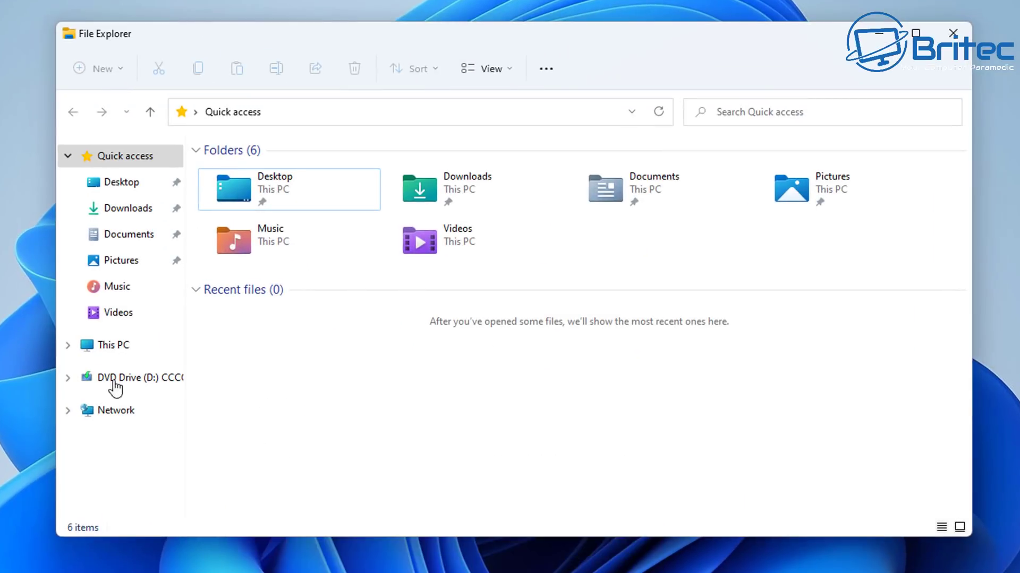
pyautogui.click(103, 348)
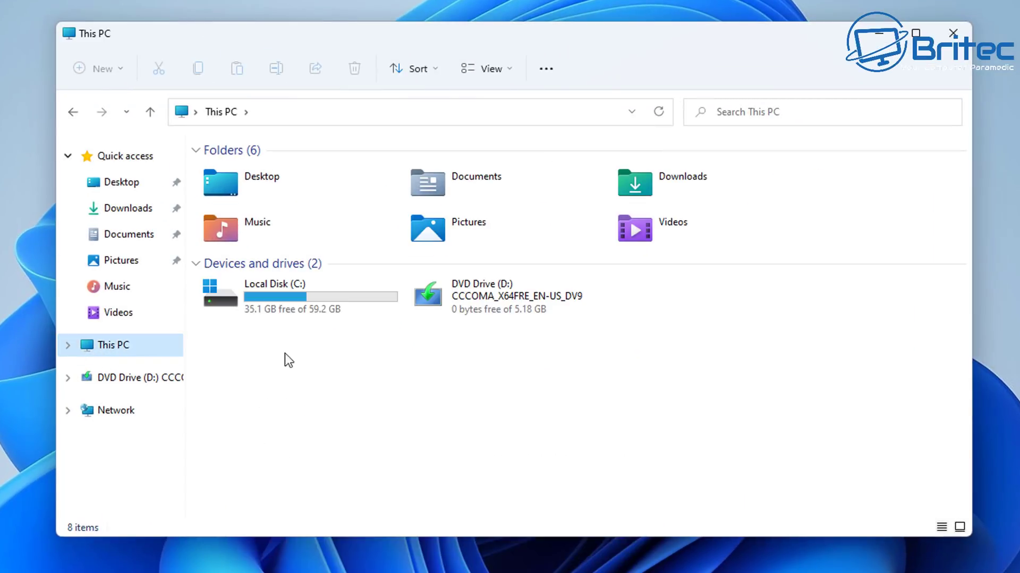
pyautogui.doubleClick(295, 299)
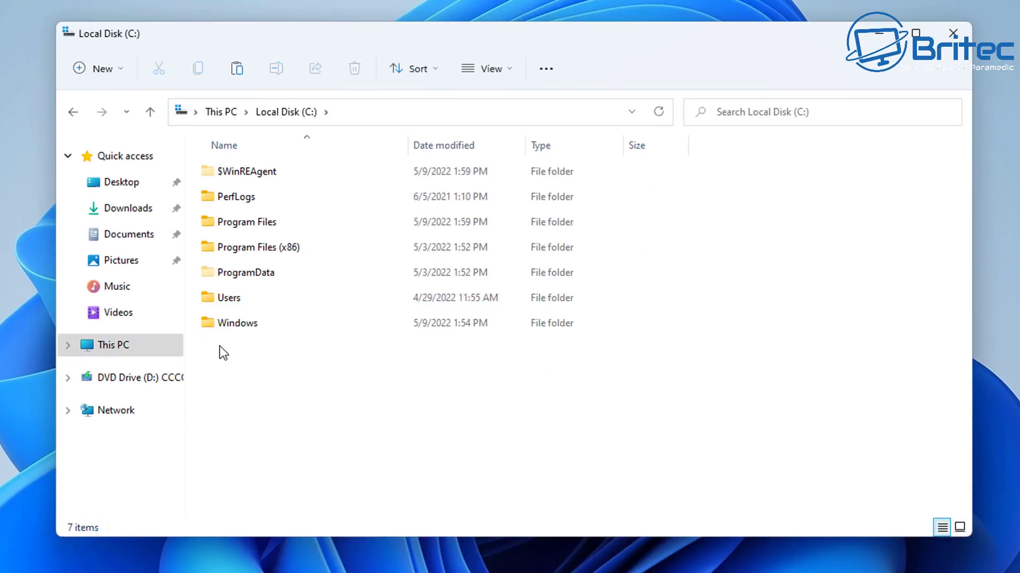
# - Create a new folder named 'taskbar' on the C: drive
pyautogui.rightClick(219, 345)
pyautogui.moveTo(286, 502)
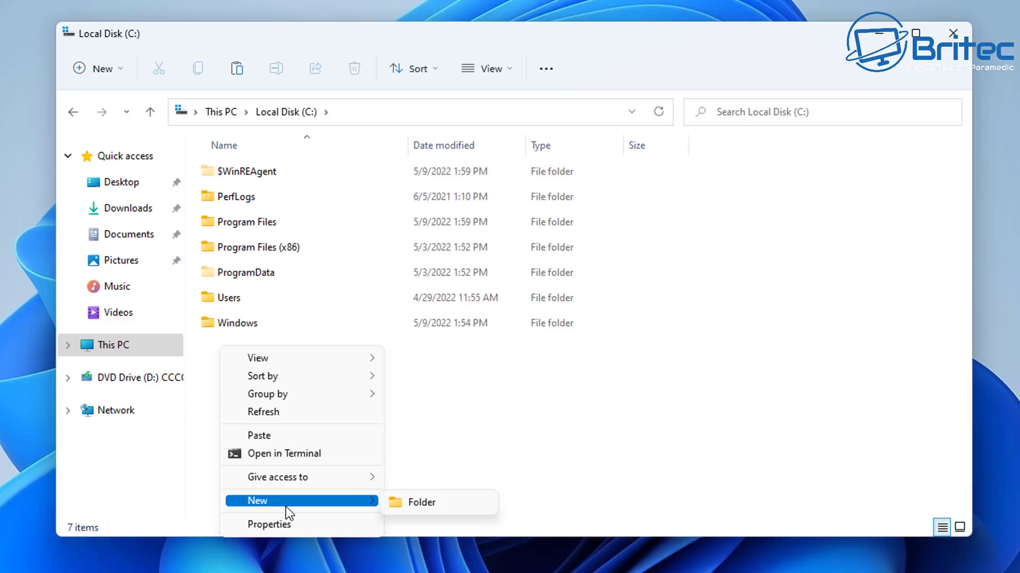
pyautogui.click(430, 508)
pyautogui.write('taskbar')
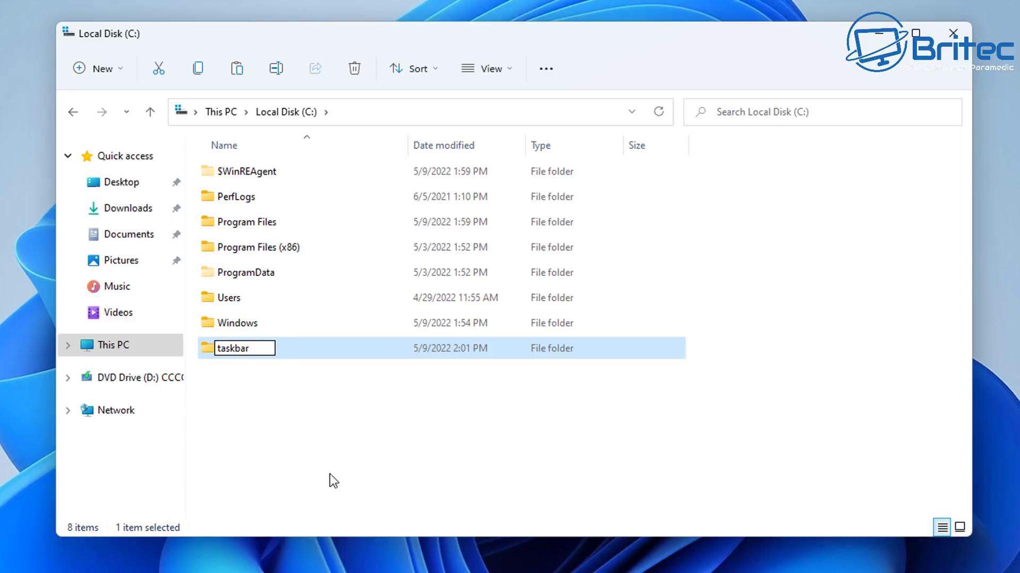
pyautogui.press('Return')
# - Paste the RoundedTB_R3.1 folder into C:\taskbar
pyautogui.doubleClick(239, 352)
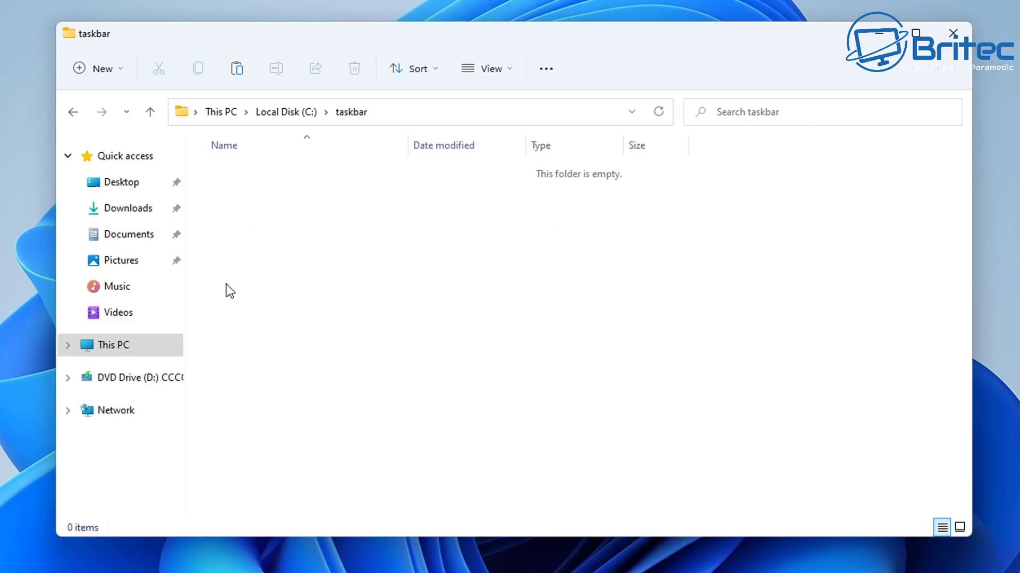
pyautogui.rightClick(222, 195)
pyautogui.click(262, 309)
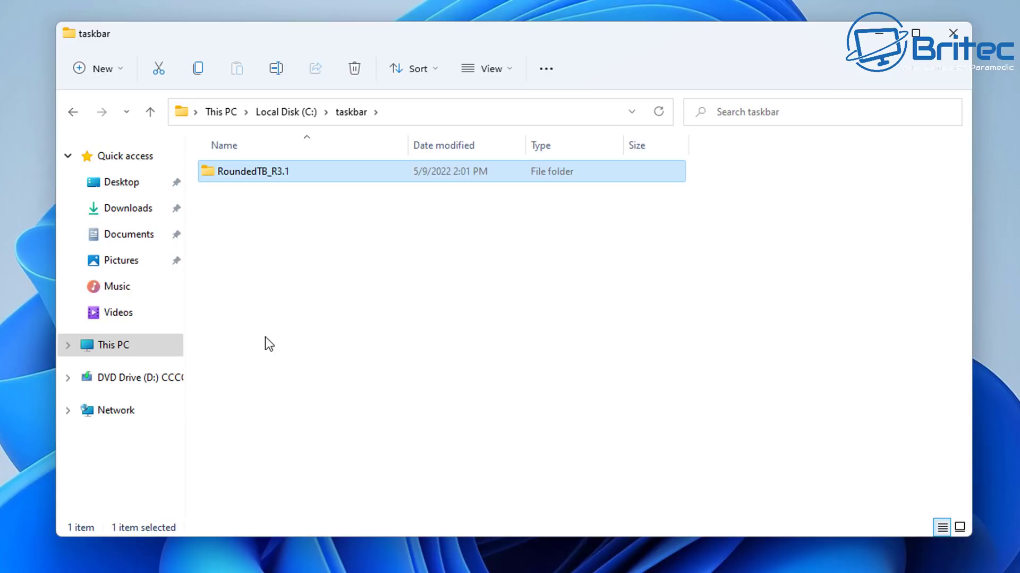
# - Open the RoundedTB_R3.1 folder and select RoundedTB.exe
pyautogui.doubleClick(246, 178)
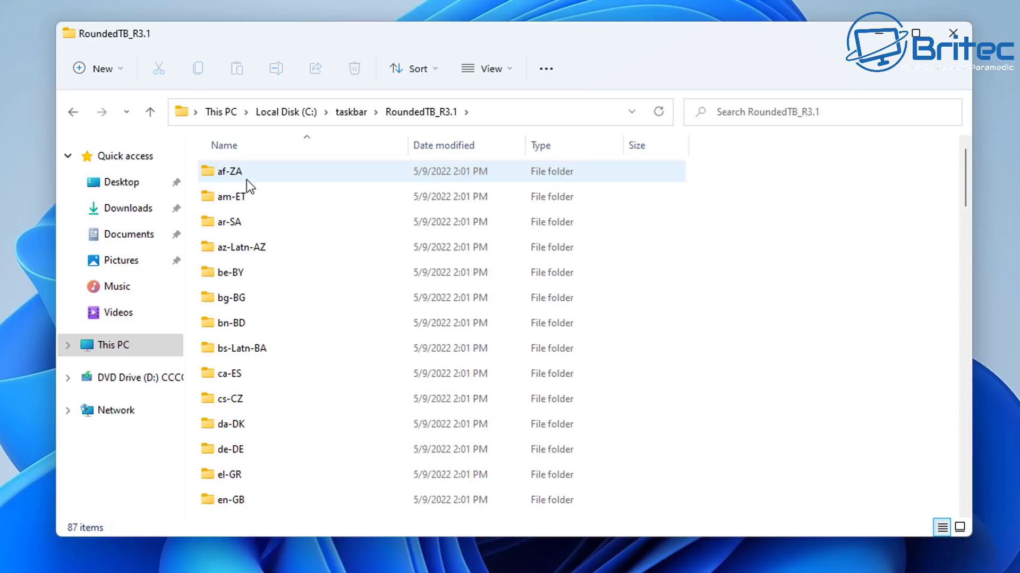
pyautogui.scroll(-3, 285, 345)
pyautogui.scroll(-13, 253, 372)
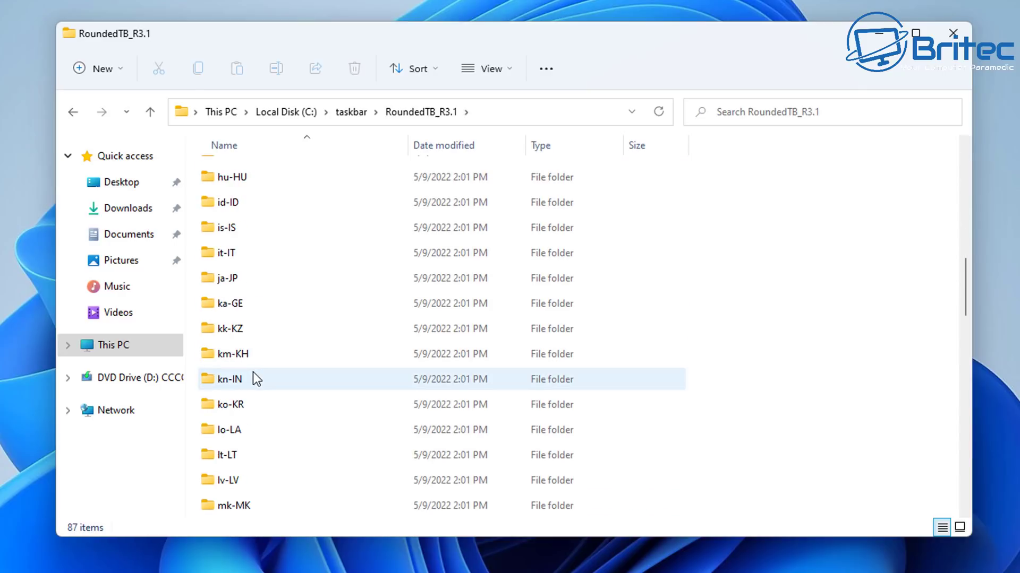
pyautogui.scroll(-4, 253, 393)
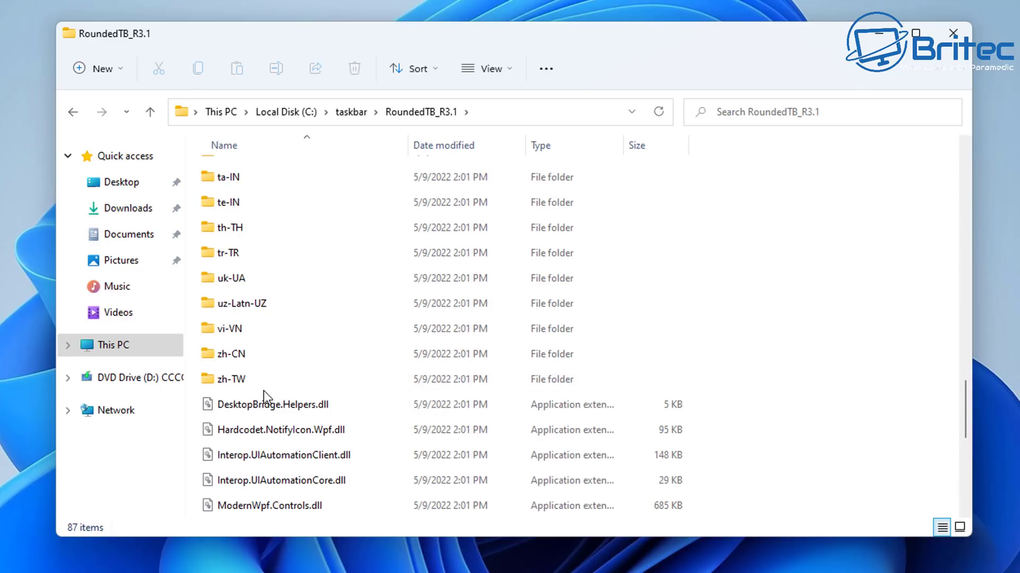
pyautogui.scroll(-5, 263, 391)
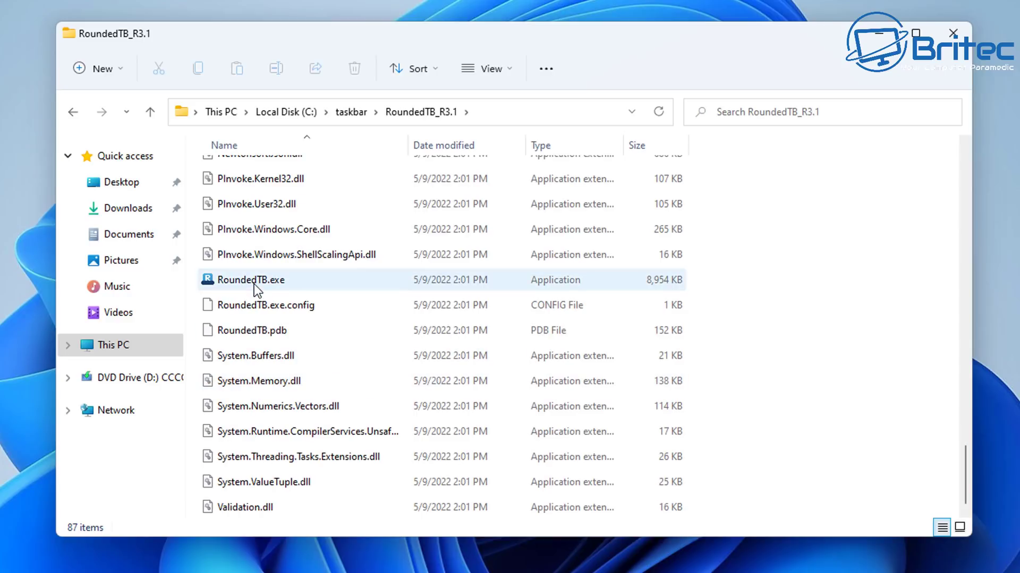
pyautogui.click(256, 282)
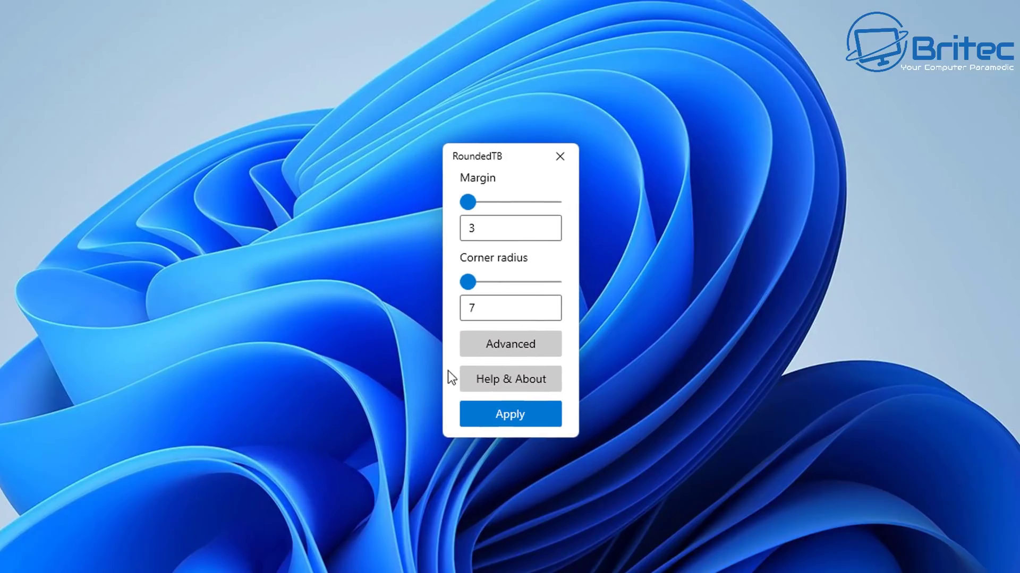
# - Expand the Advanced options in RoundedTB and shift its window slightly left
pyautogui.click(485, 349)
pyautogui.moveTo(575, 152); pyautogui.dragTo(516, 156)
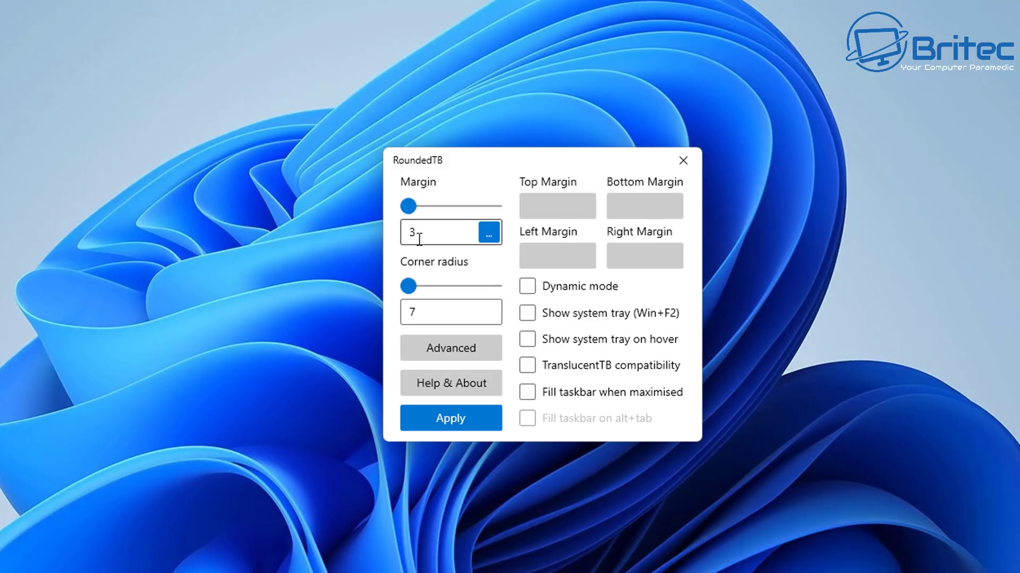
# - Change the Corner radius value from 7 to 10 and apply it
pyautogui.click(418, 312)
pyautogui.moveTo(419, 312); pyautogui.dragTo(363, 319)
pyautogui.write('10')
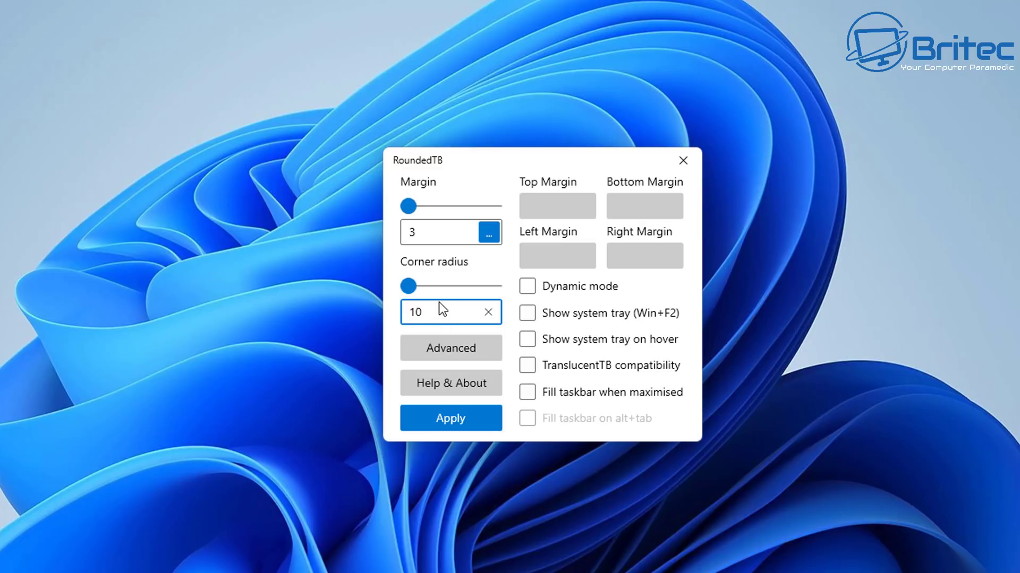
pyautogui.click(458, 415)
# - Toggle Dynamic mode on and off, tick TranslucentTB compatibility, and dismiss its notice with OK
pyautogui.click(527, 283)
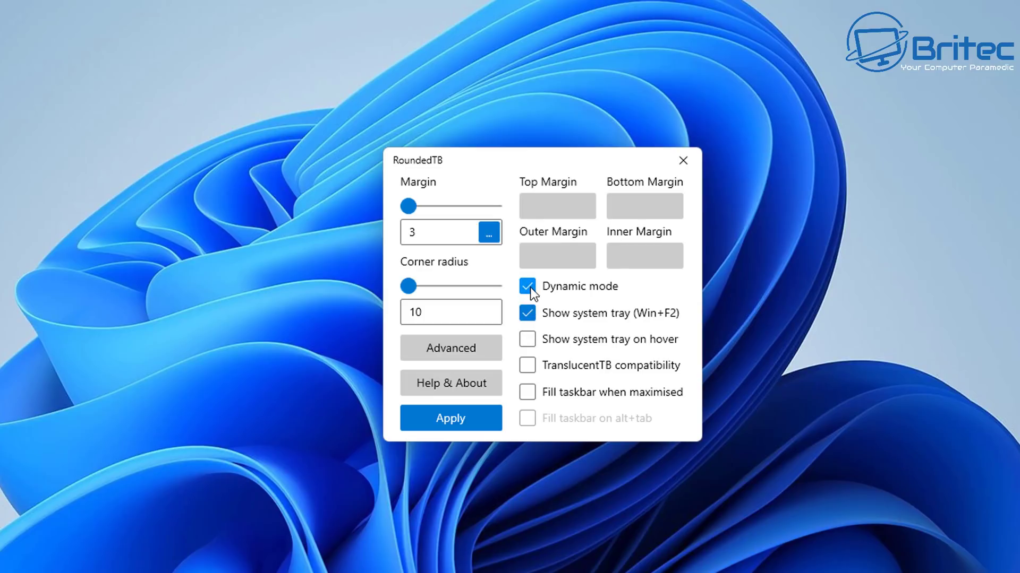
pyautogui.click(528, 287)
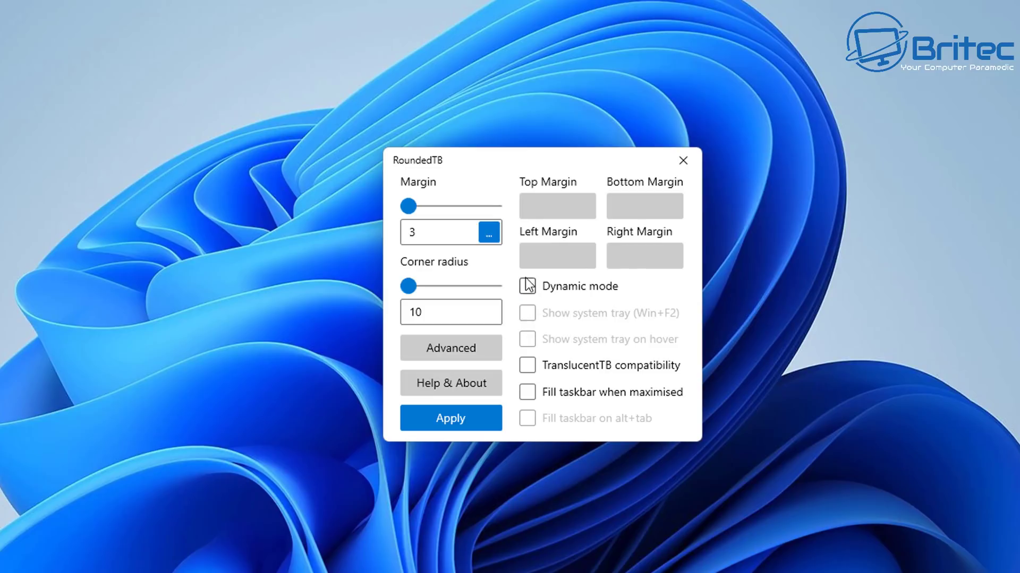
pyautogui.click(527, 367)
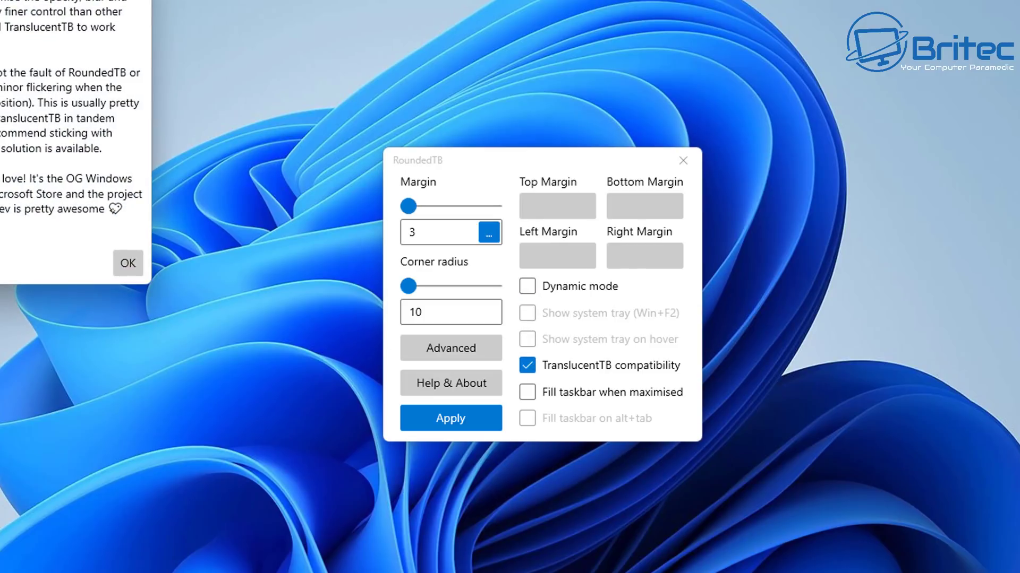
pyautogui.moveTo(1, 1); pyautogui.dragTo(530, 97)
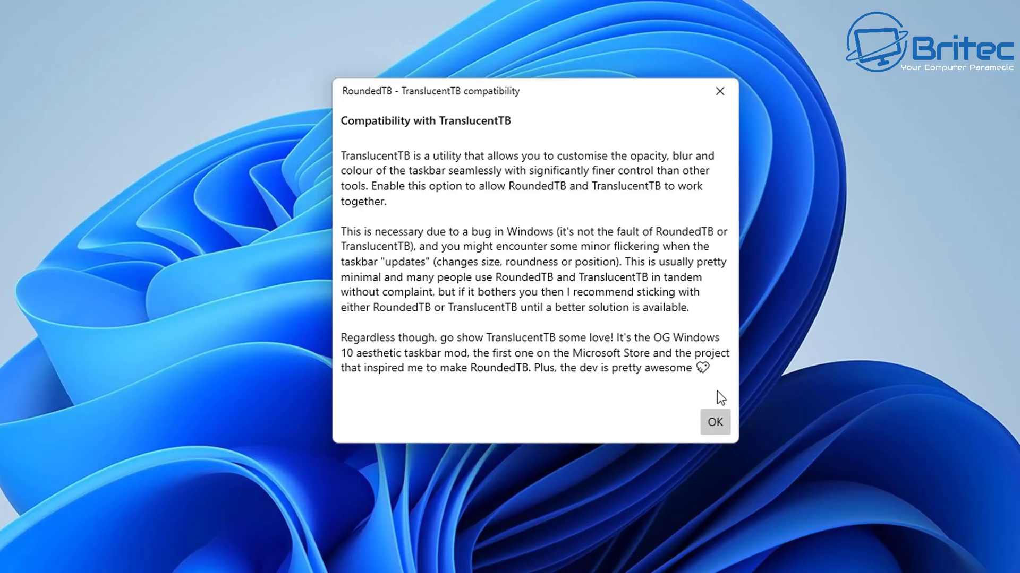
pyautogui.click(716, 419)
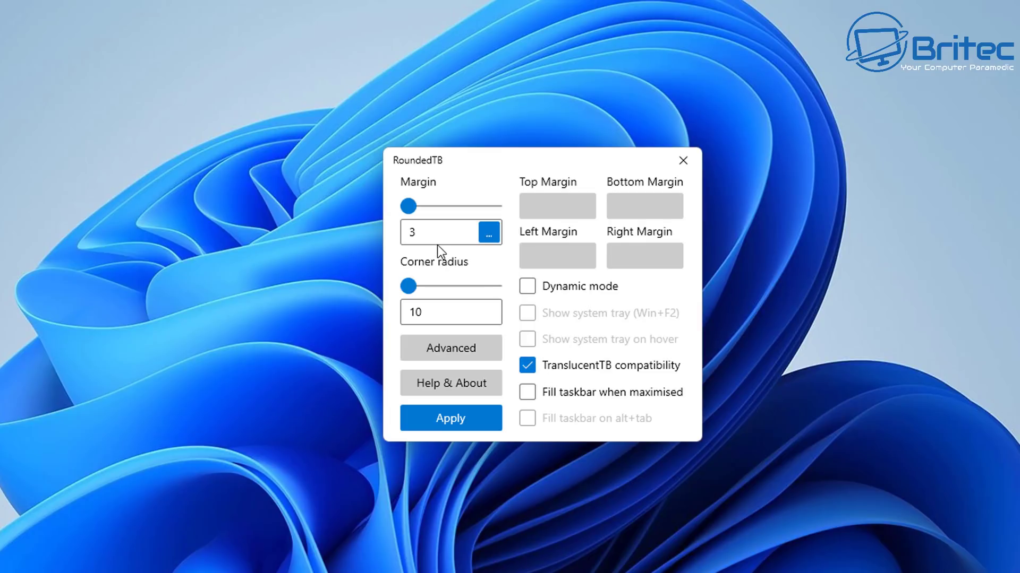
# - Try the per-side margin option, then drag the Corner radius down to 5
pyautogui.click(488, 232)
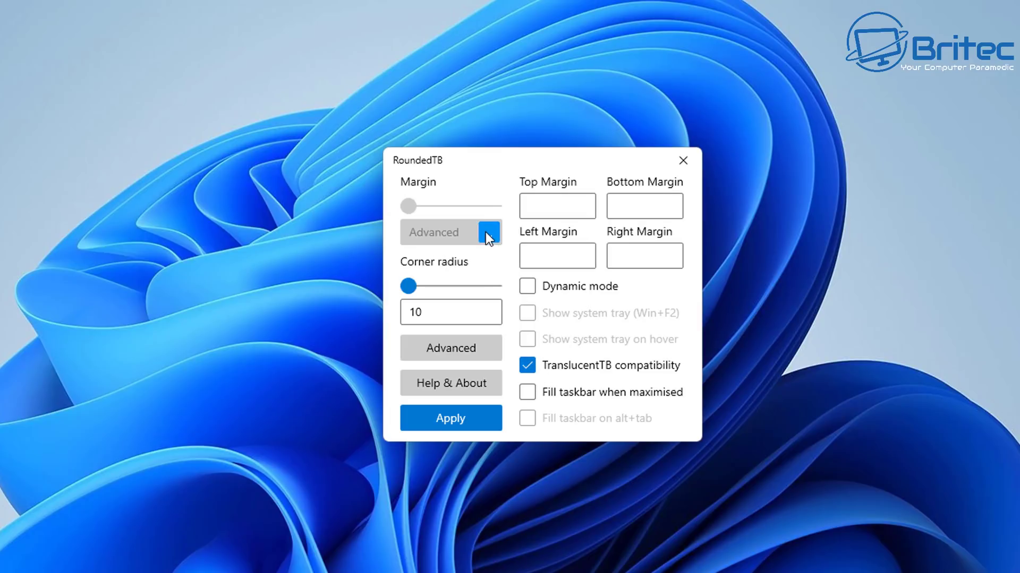
pyautogui.click(568, 208)
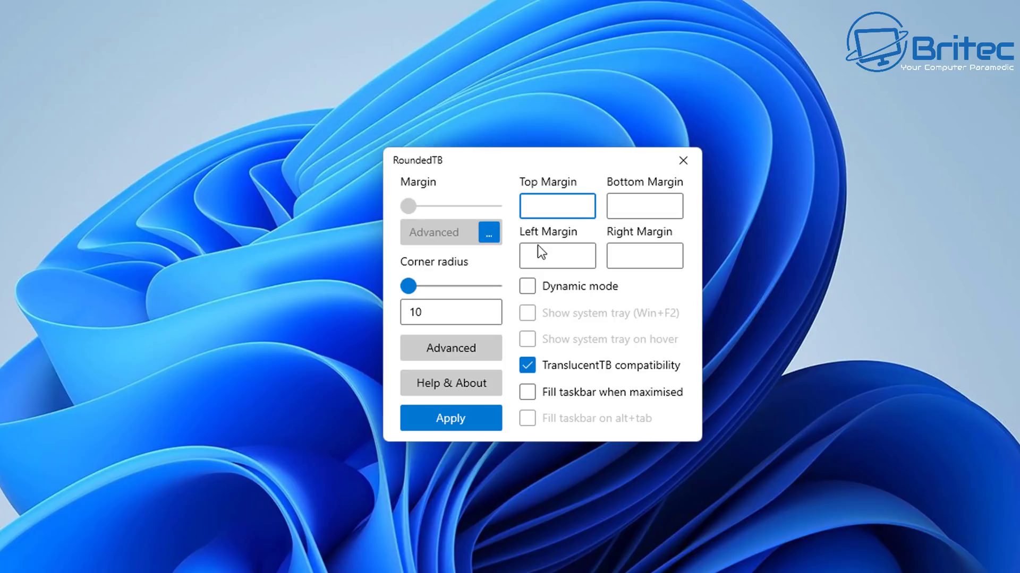
pyautogui.click(453, 312)
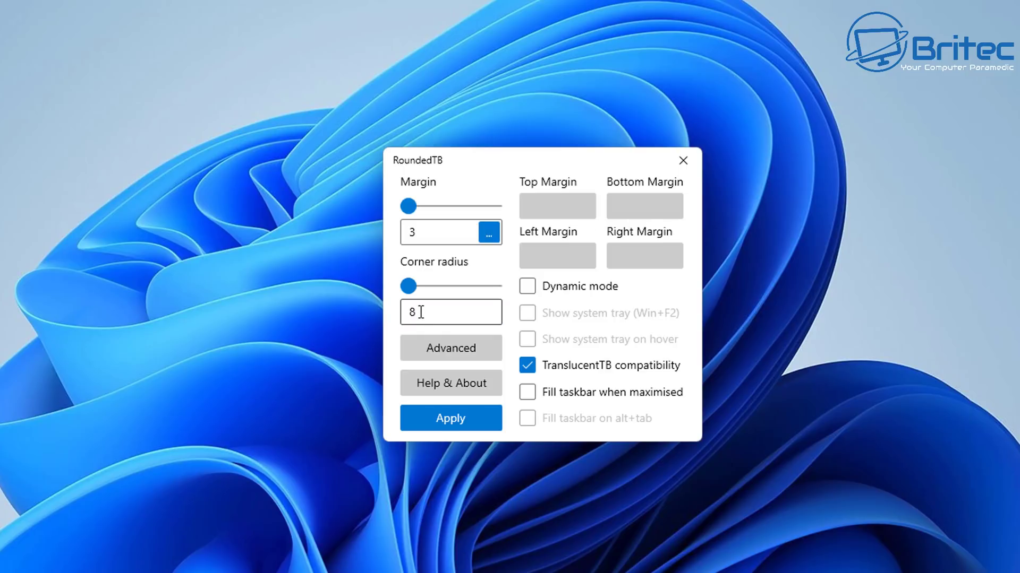
pyautogui.moveTo(411, 286); pyautogui.dragTo(419, 287)
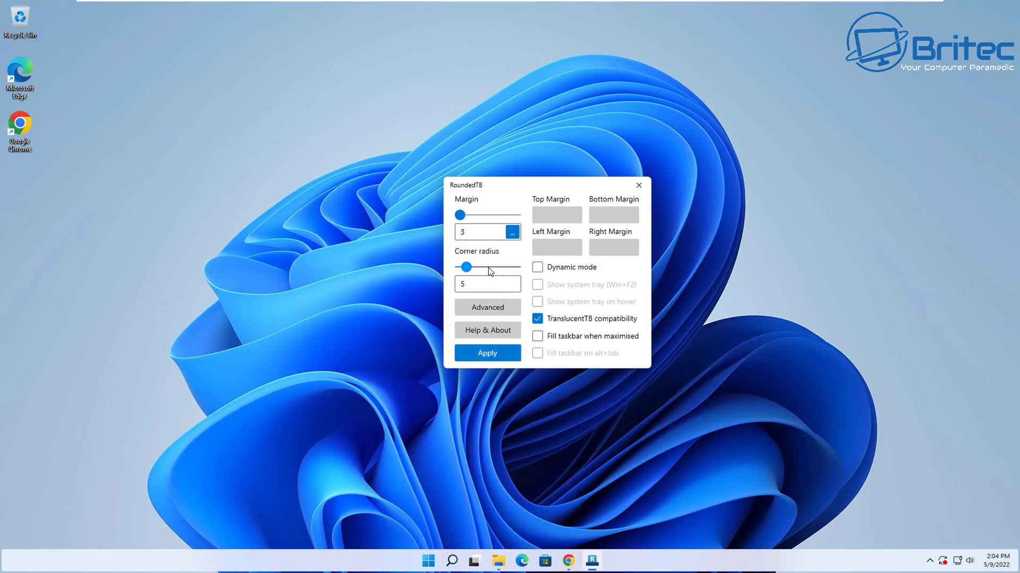
# - Drag the Margin slider from 3 up to 7
pyautogui.moveTo(464, 216); pyautogui.dragTo(476, 216)
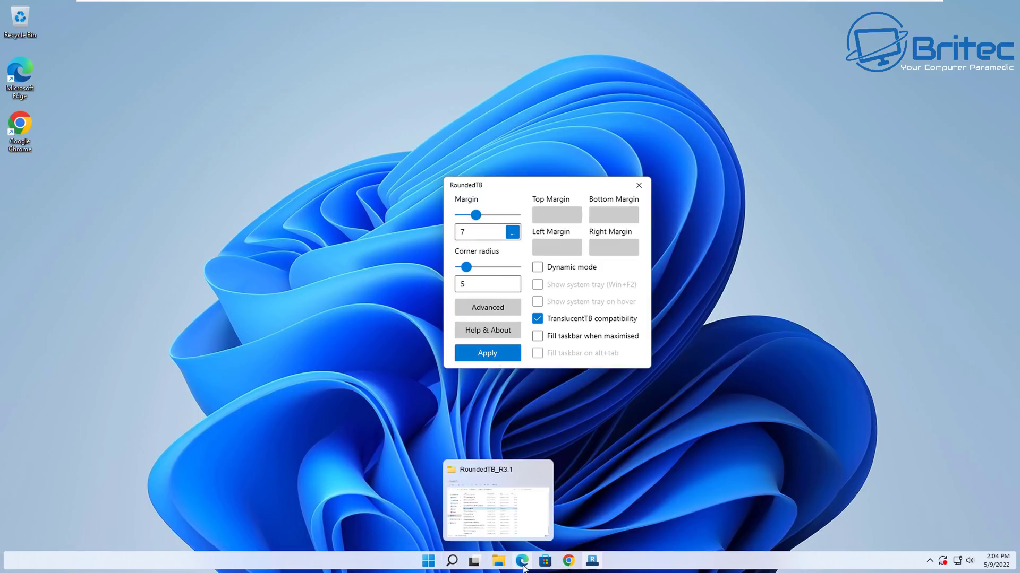
pyautogui.click(781, 475)
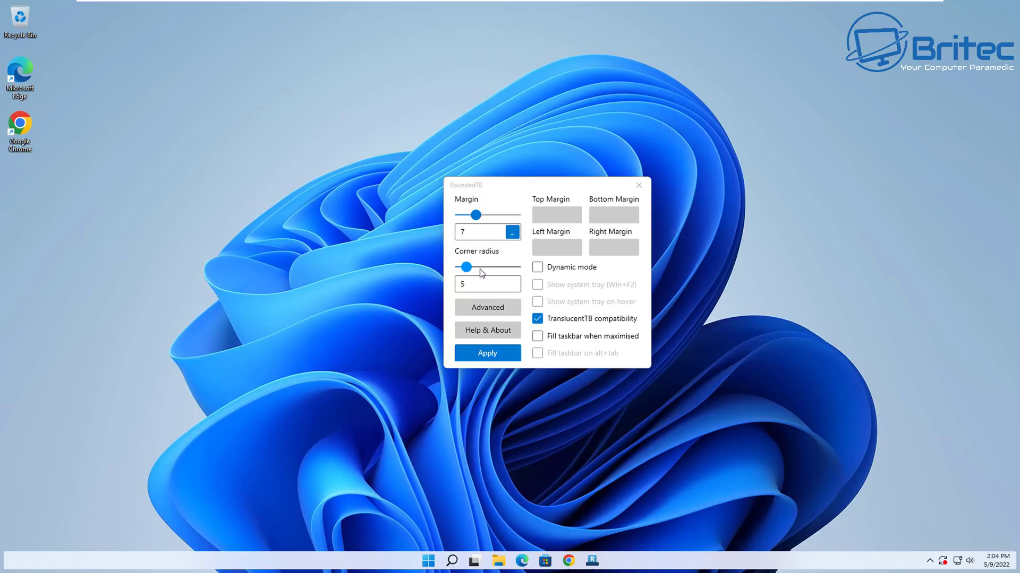
# - Enable and apply Dynamic mode, then try and apply Show system tray on hover
pyautogui.click(537, 267)
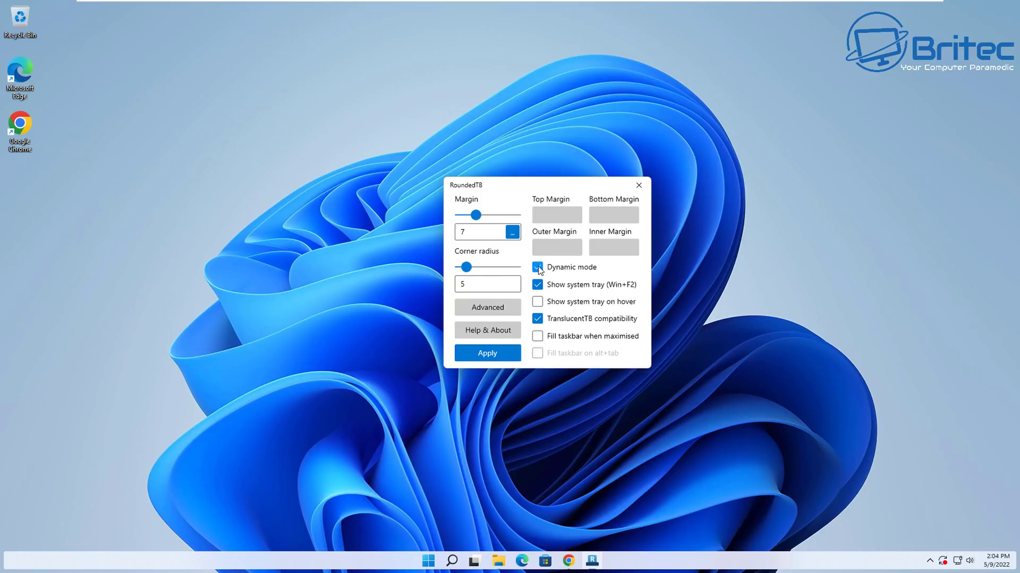
pyautogui.click(486, 354)
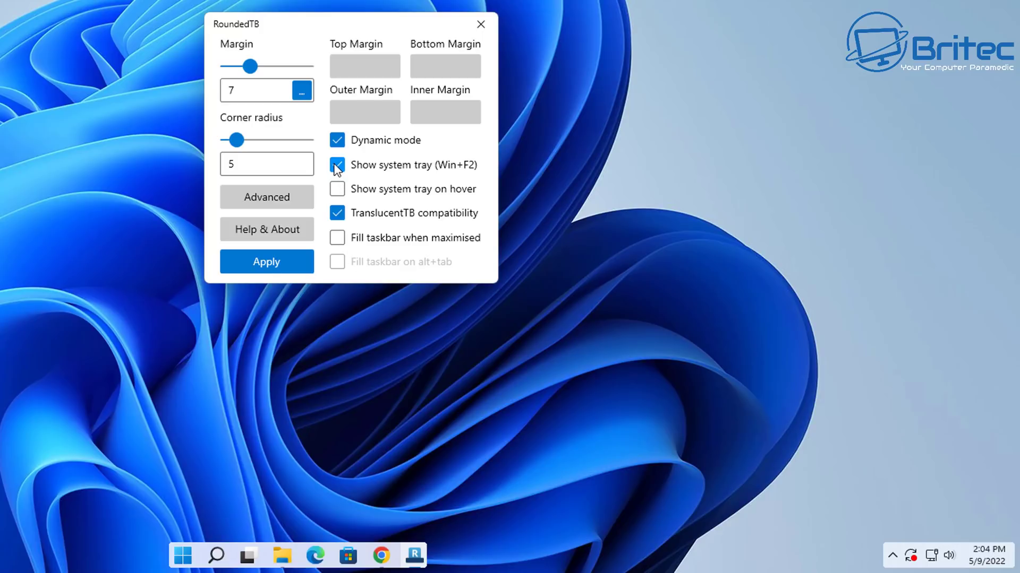
pyautogui.click(338, 190)
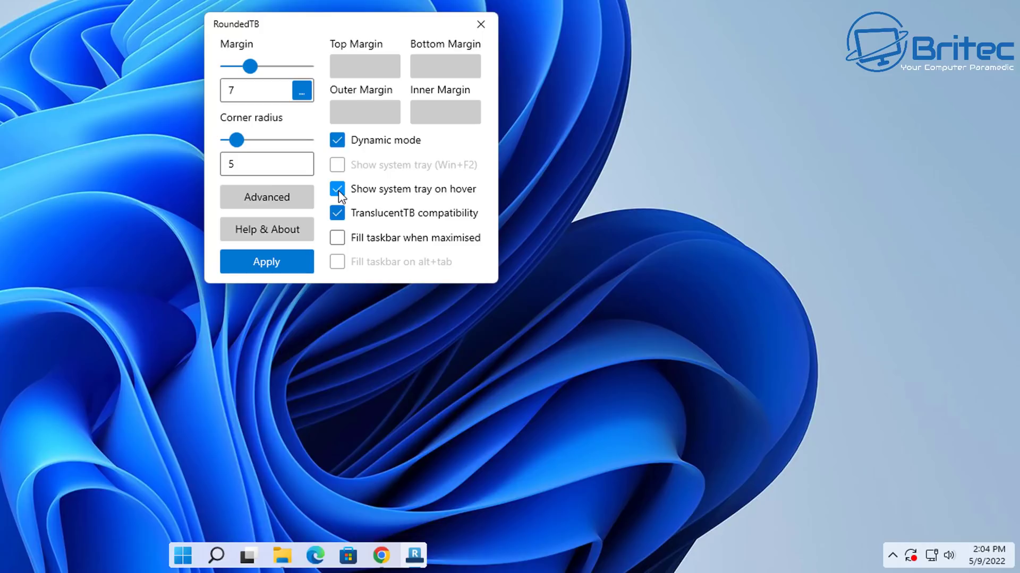
pyautogui.click(263, 261)
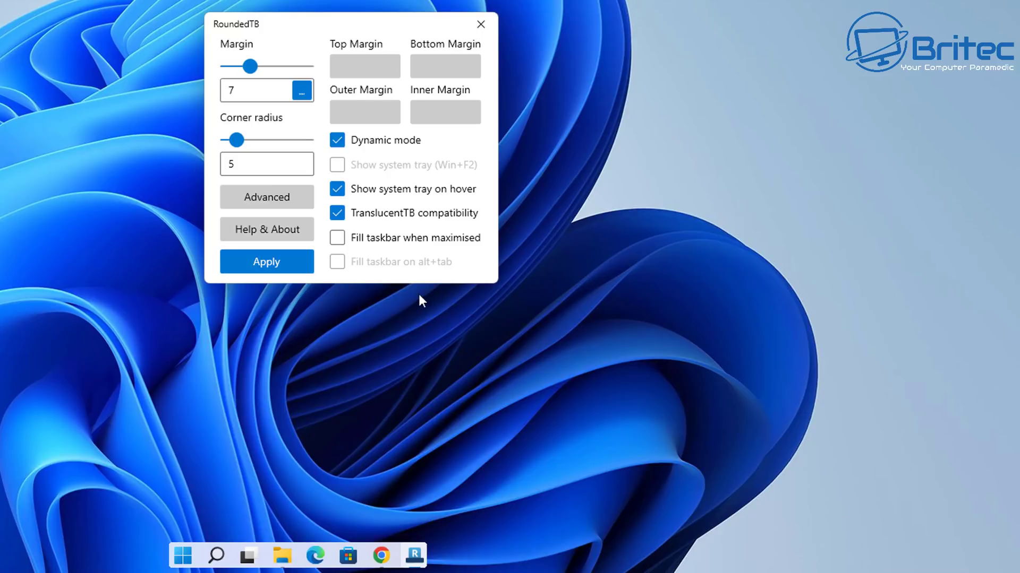
# - Switch back to an always-visible system tray and apply
pyautogui.moveTo(941, 571)
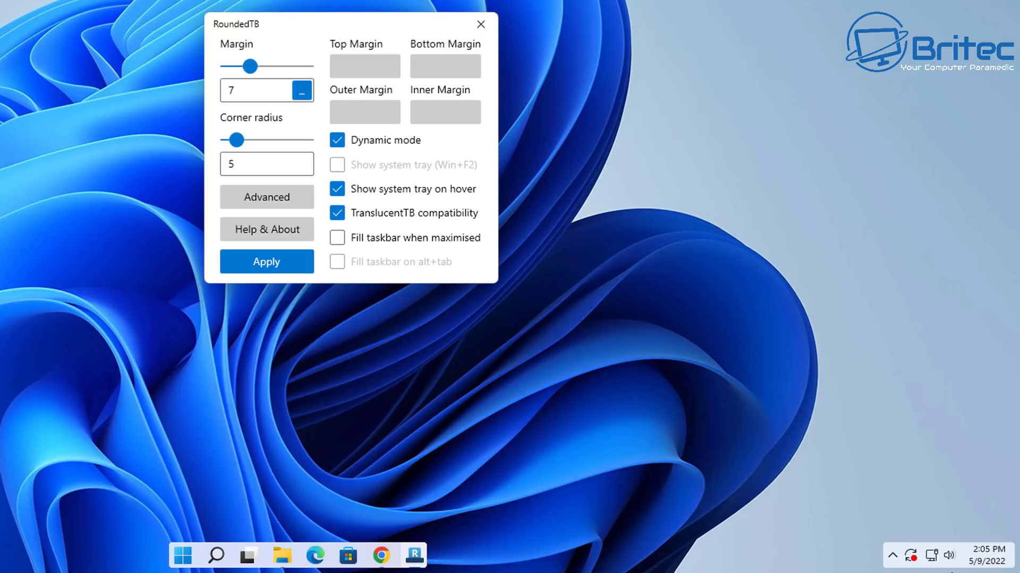
pyautogui.click(336, 191)
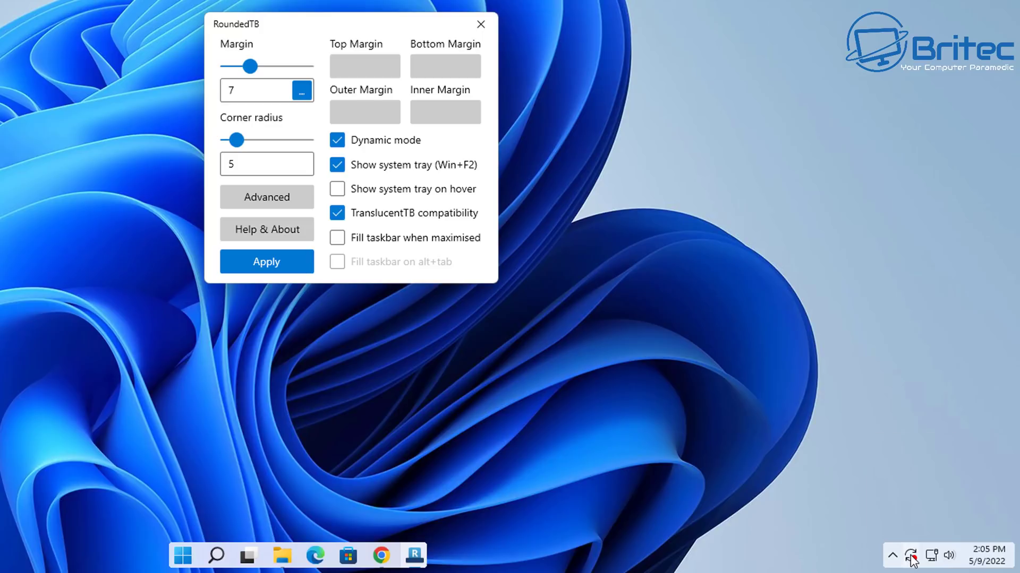
pyautogui.click(273, 262)
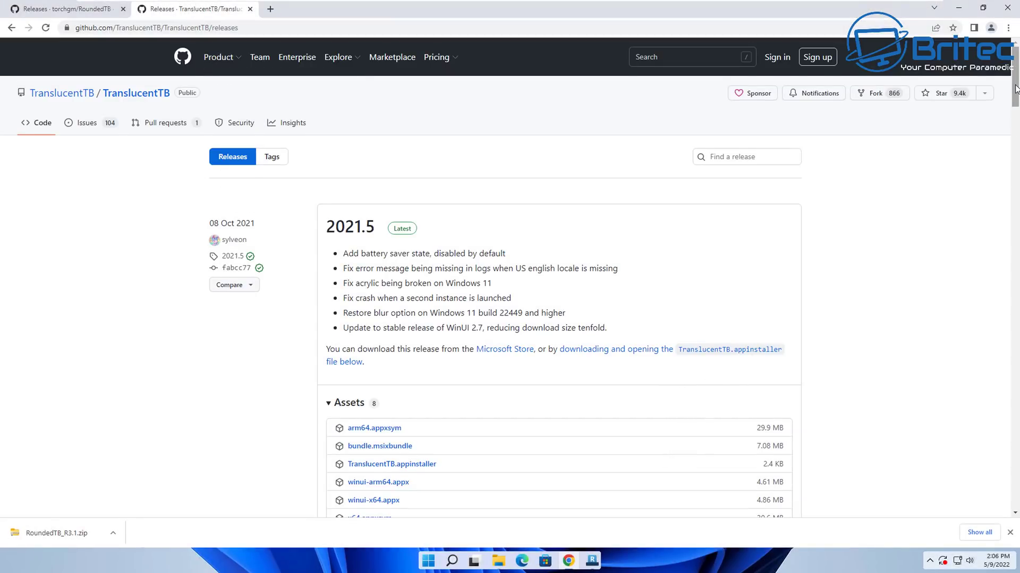
# - Open the Latest 2021.5 TranslucentTB release and download TranslucentTB.appinstaller from Assets
pyautogui.moveTo(1015, 89); pyautogui.dragTo(1017, 109)
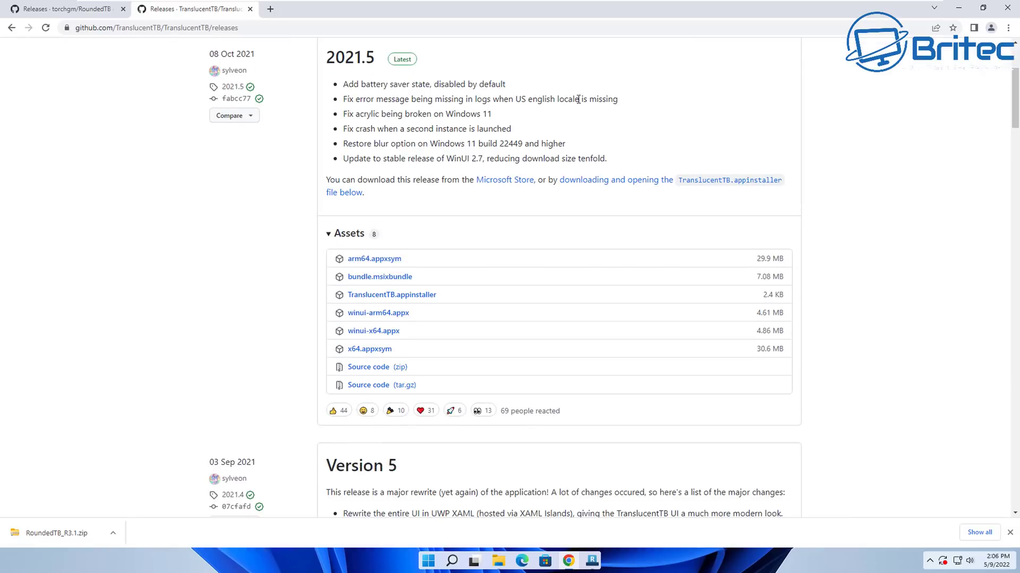
pyautogui.click(404, 60)
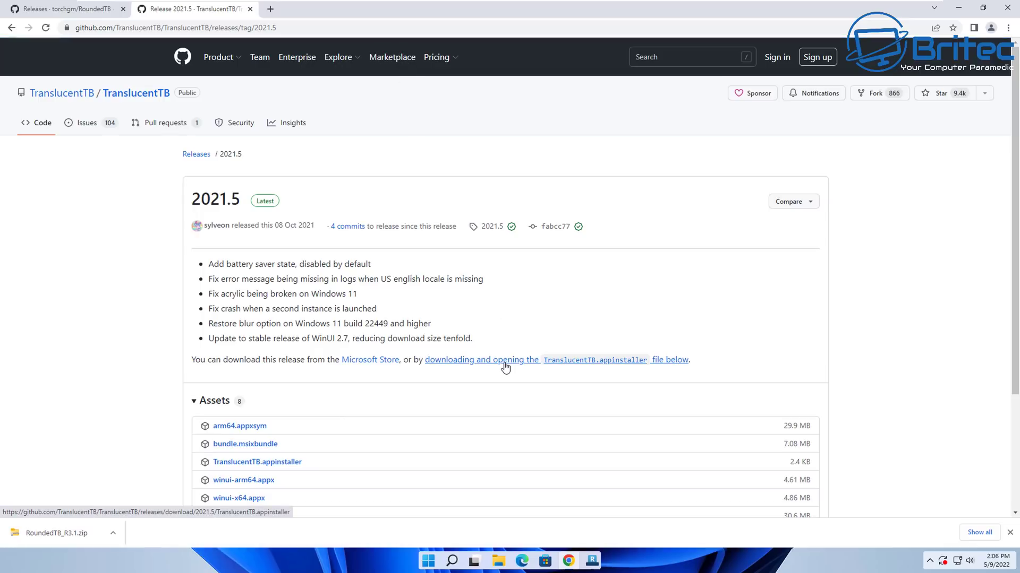
pyautogui.scroll(-2, 505, 368)
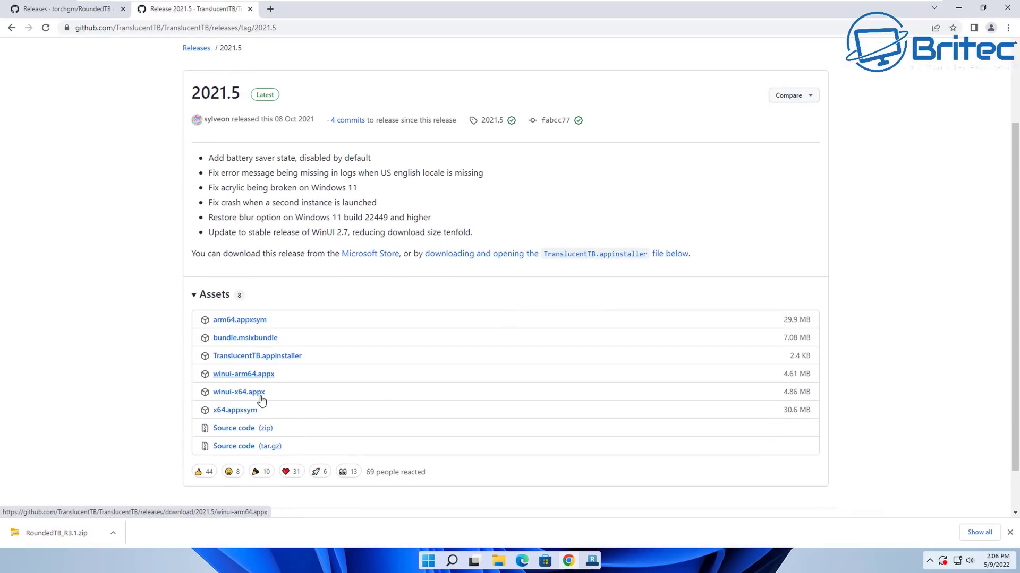
pyautogui.click(291, 362)
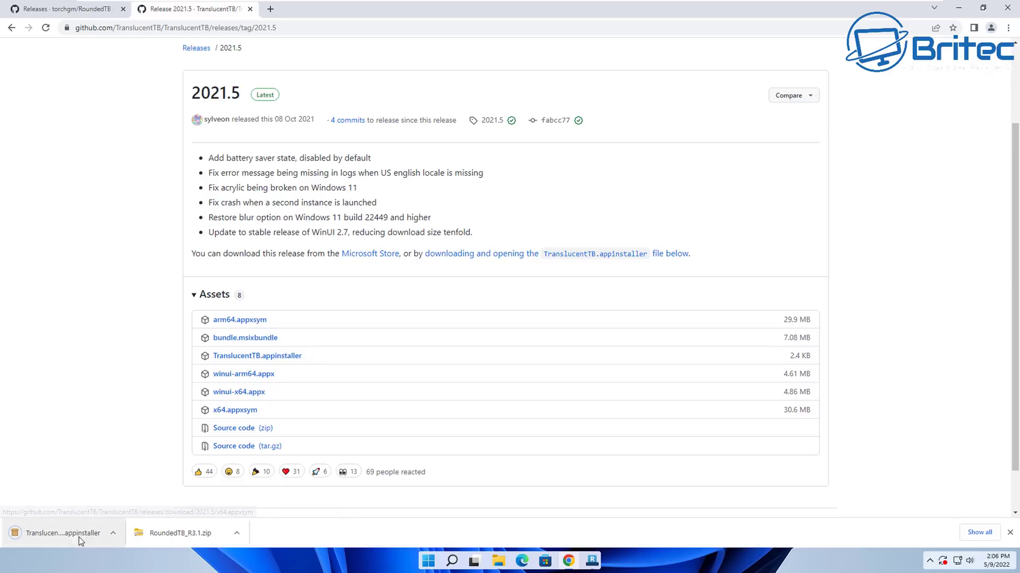
# - Install TranslucentTB 2021.5 from the downloaded .appinstaller and continue past its Welcome screen
pyautogui.click(68, 535)
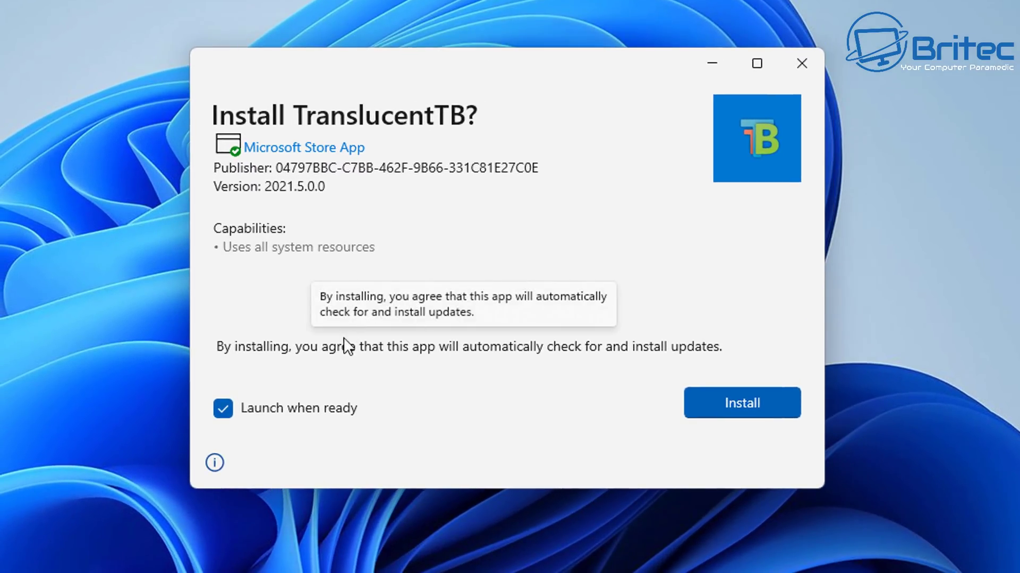
pyautogui.click(742, 401)
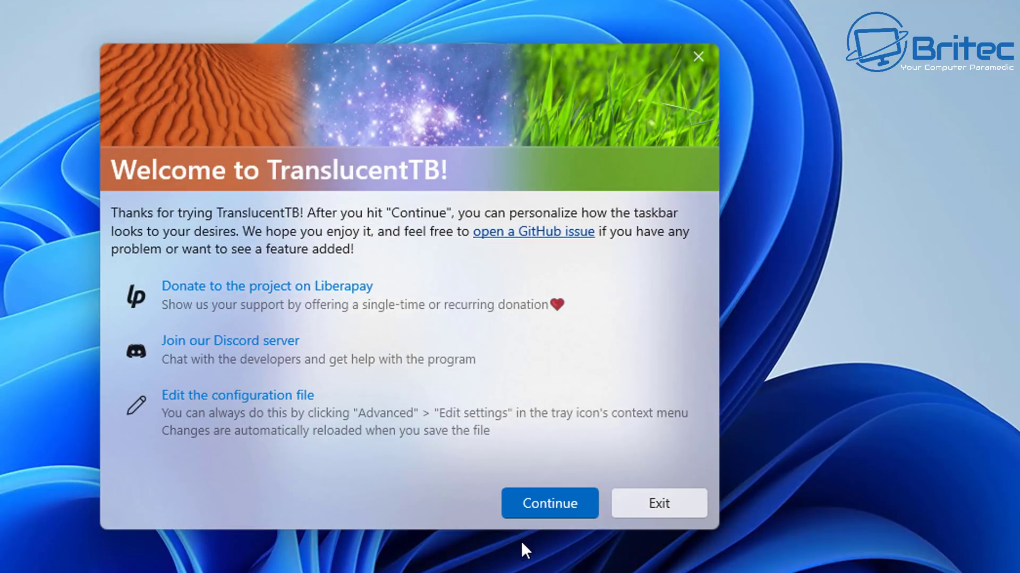
pyautogui.click(546, 508)
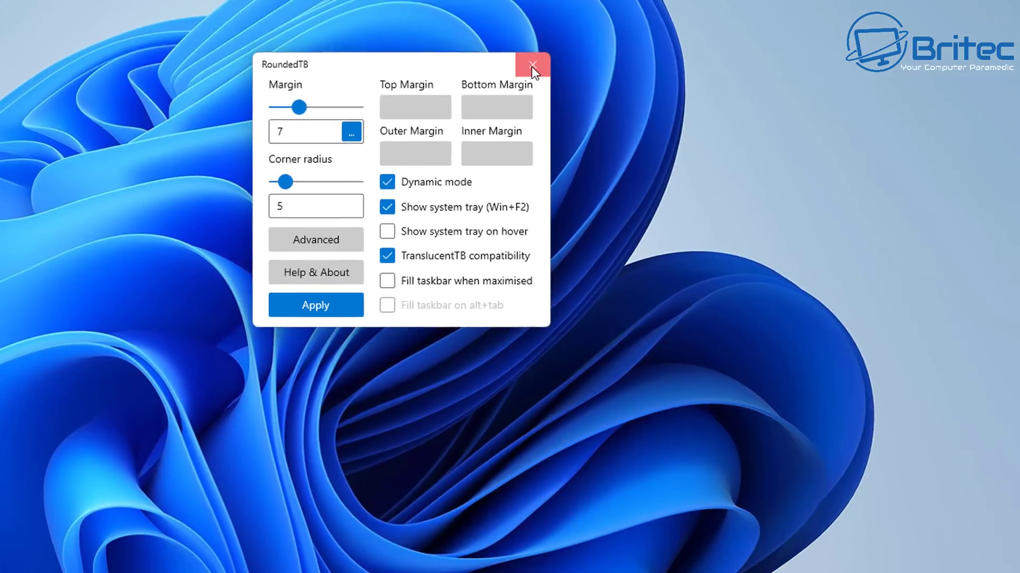
# - Close the RoundedTB settings window, leaving the rounded split taskbar in place
pyautogui.click(646, 124)
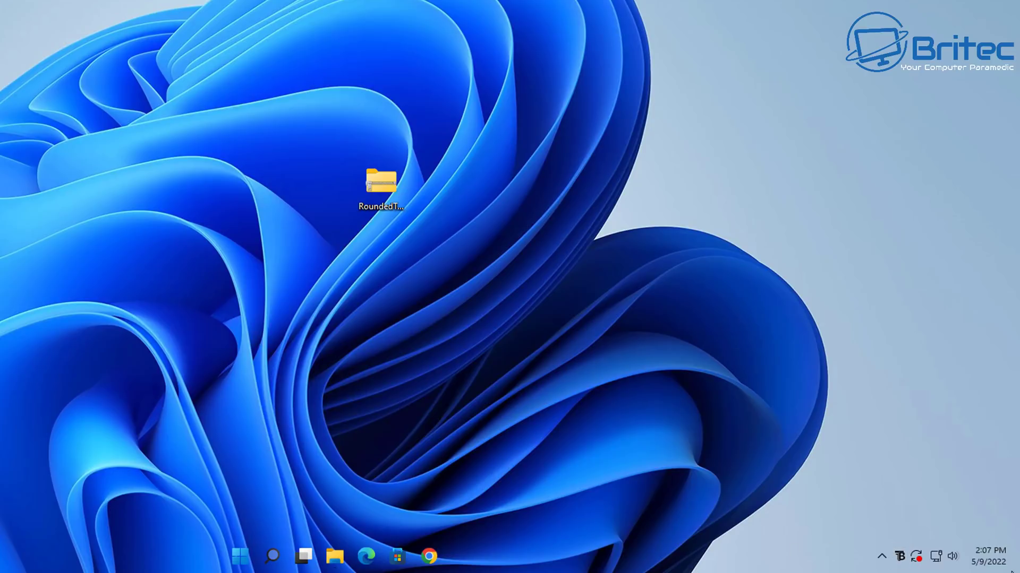
# - Set TranslucentTB's Desktop accent colour to a translucent teal and confirm it
pyautogui.rightClick(901, 556)
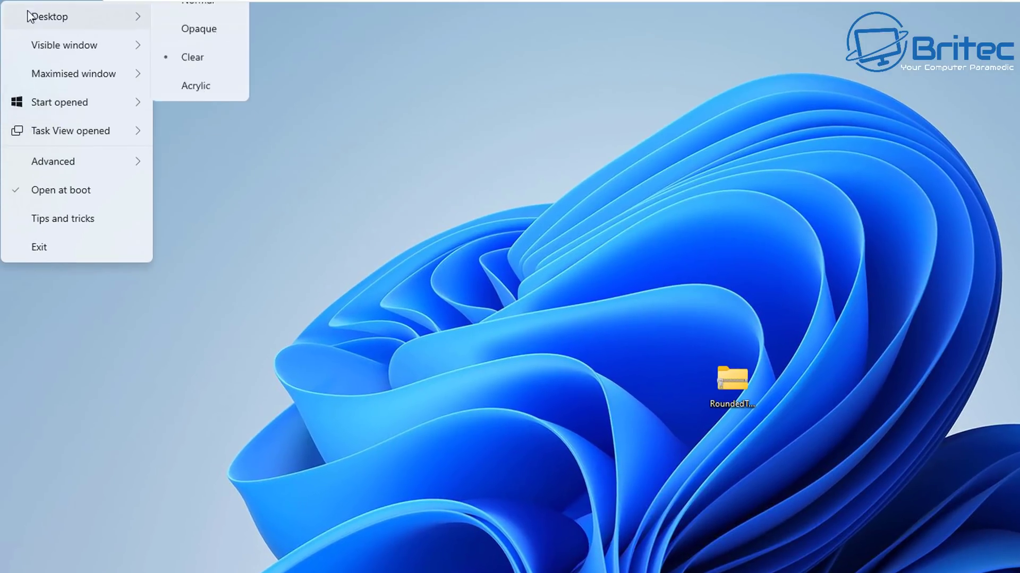
pyautogui.moveTo(58, 164)
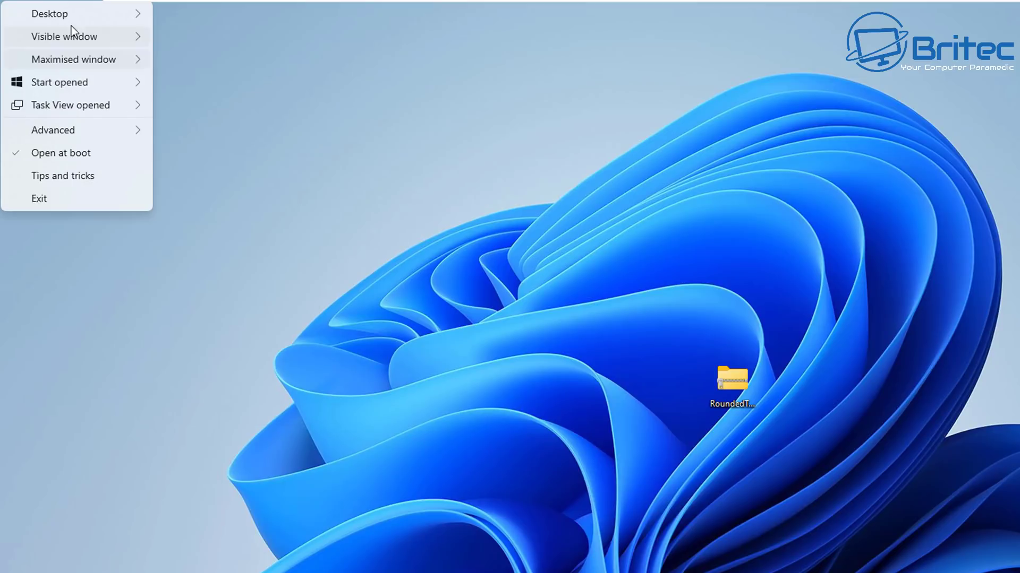
pyautogui.moveTo(71, 13)
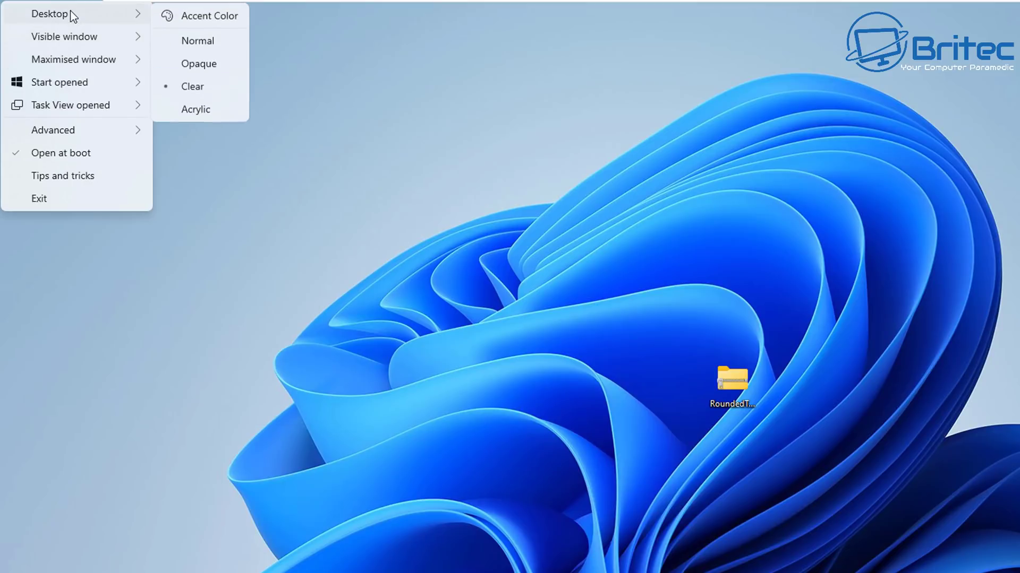
pyautogui.click(180, 19)
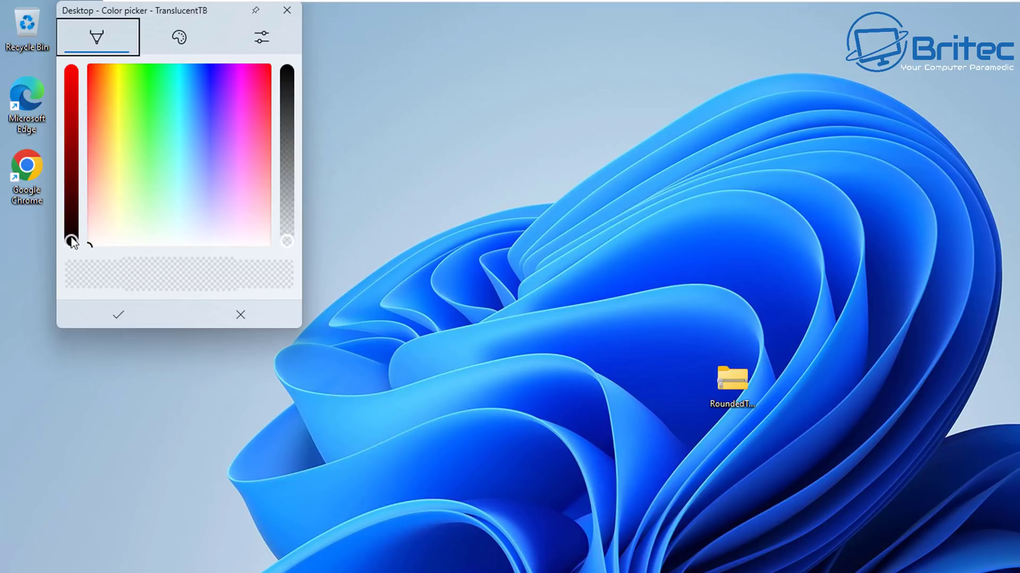
pyautogui.moveTo(71, 242)
pyautogui.mouseDown()
pyautogui.moveTo(72, 186)
pyautogui.moveTo(71, 259)
pyautogui.mouseUp()
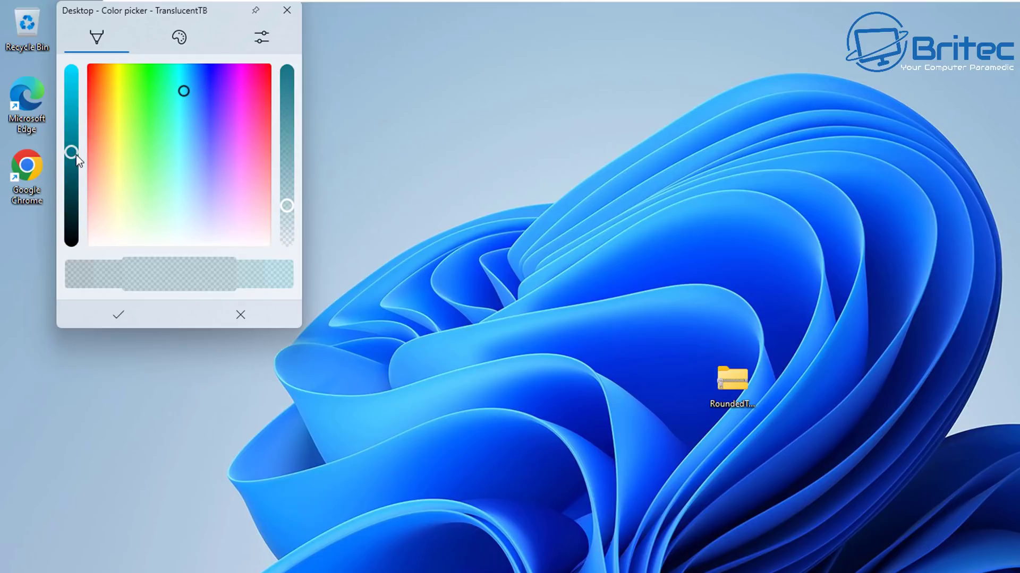
pyautogui.moveTo(74, 153); pyautogui.dragTo(74, 148)
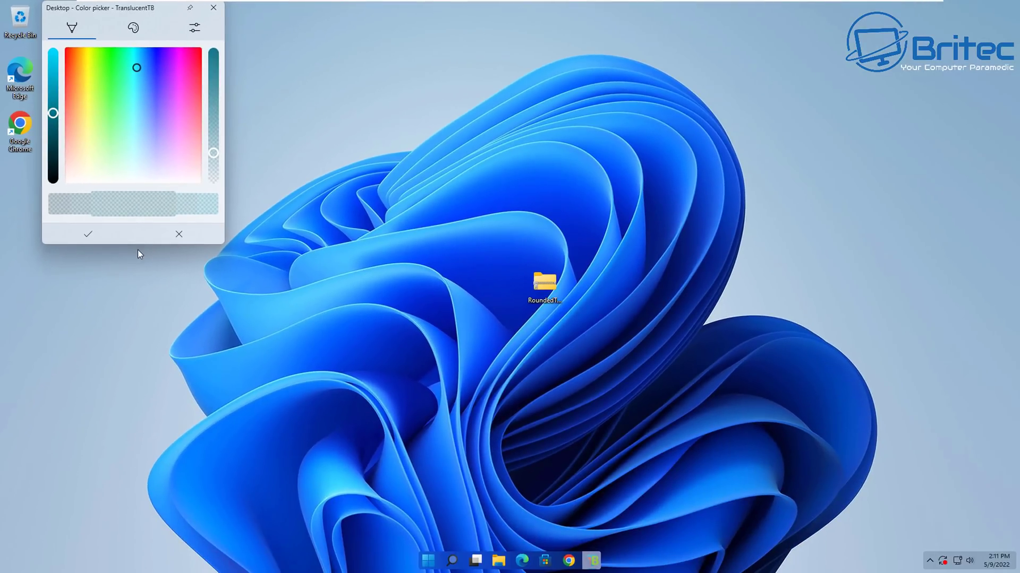
pyautogui.click(94, 232)
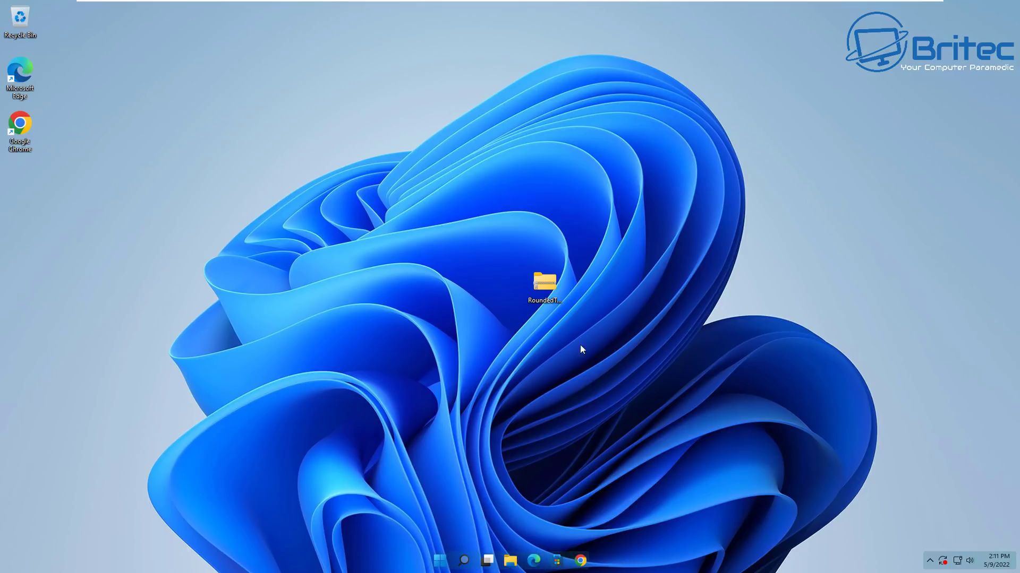
# - Delete the RoundedTB zip from the desktop
pyautogui.rightClick(546, 284)
pyautogui.click(595, 484)
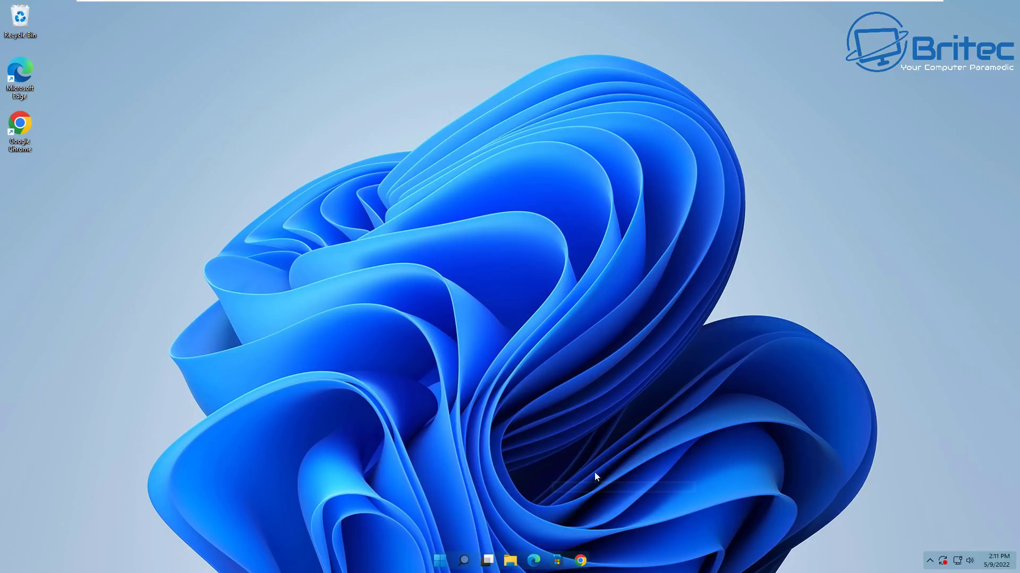